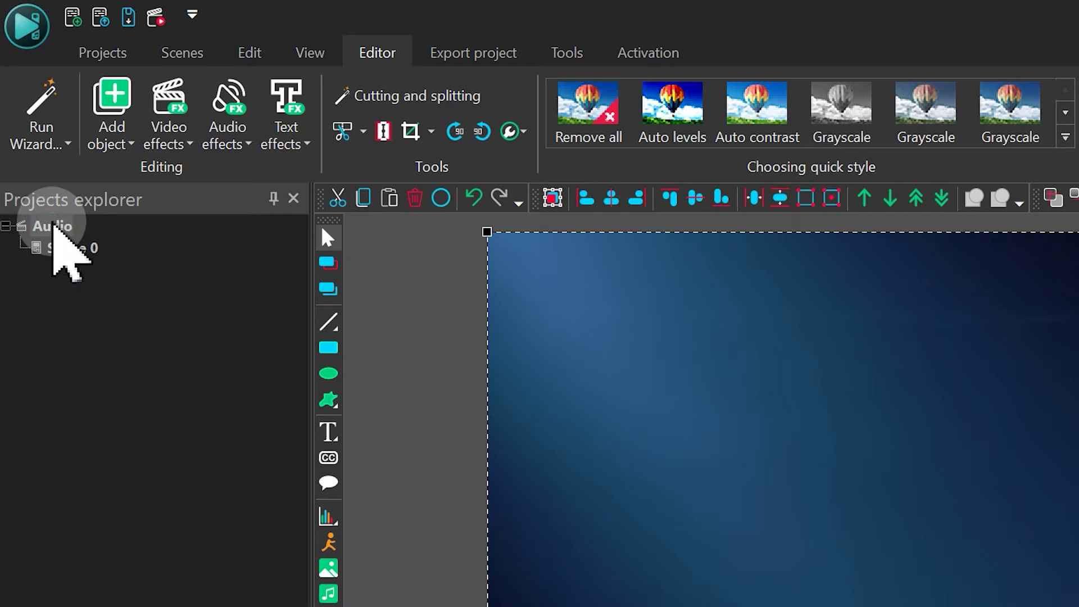
Select the Audio project and show the dB level meter beside the timeline.
left_click(21, 83)
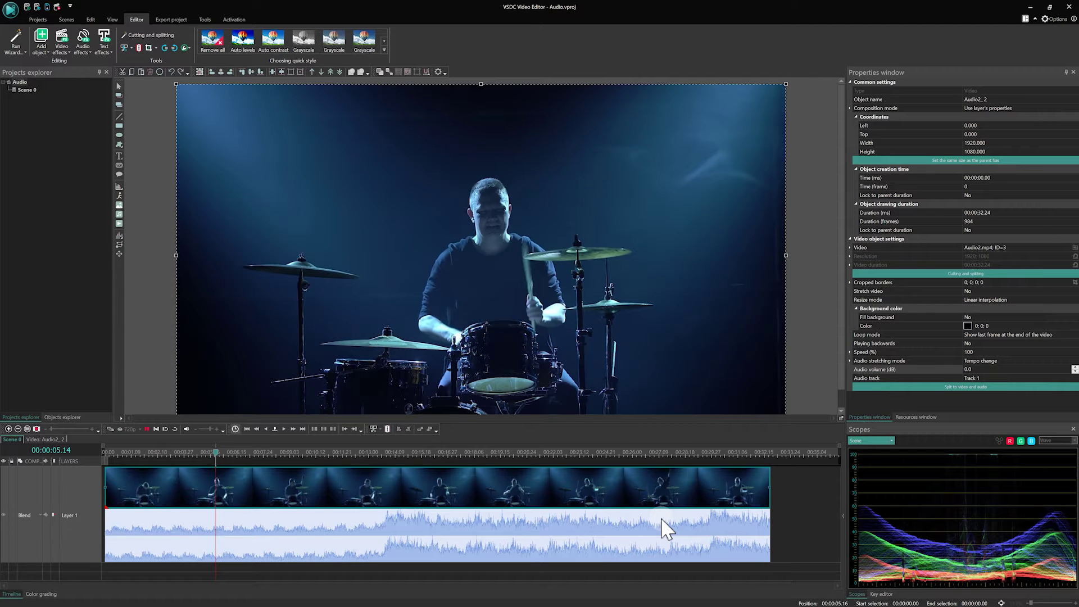
left_click(843, 514)
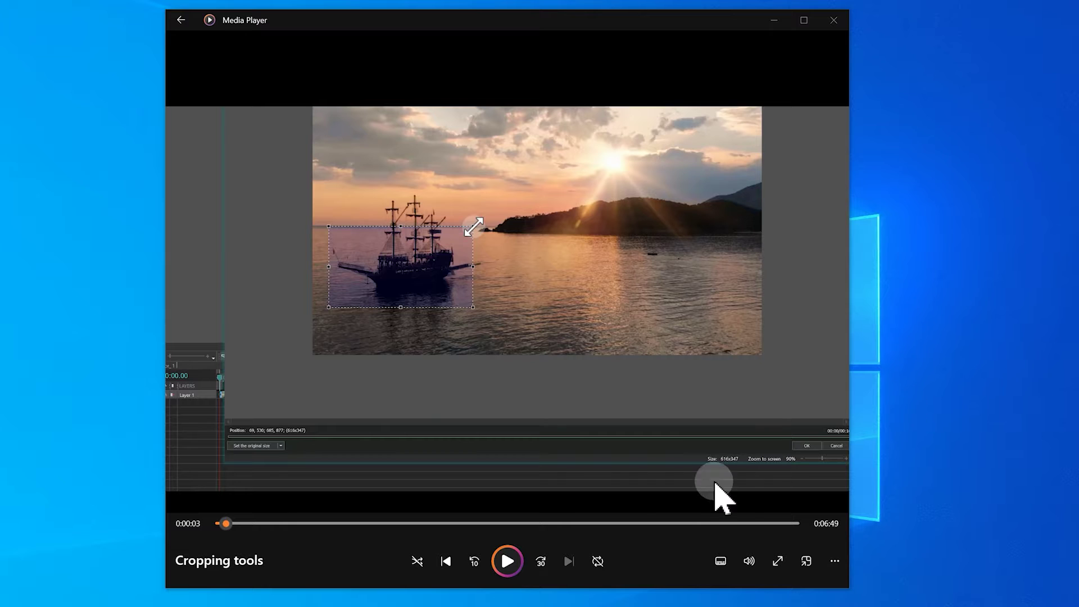
Play the Cropping tools tutorial video for a few seconds, then pause it.
left_click(512, 566)
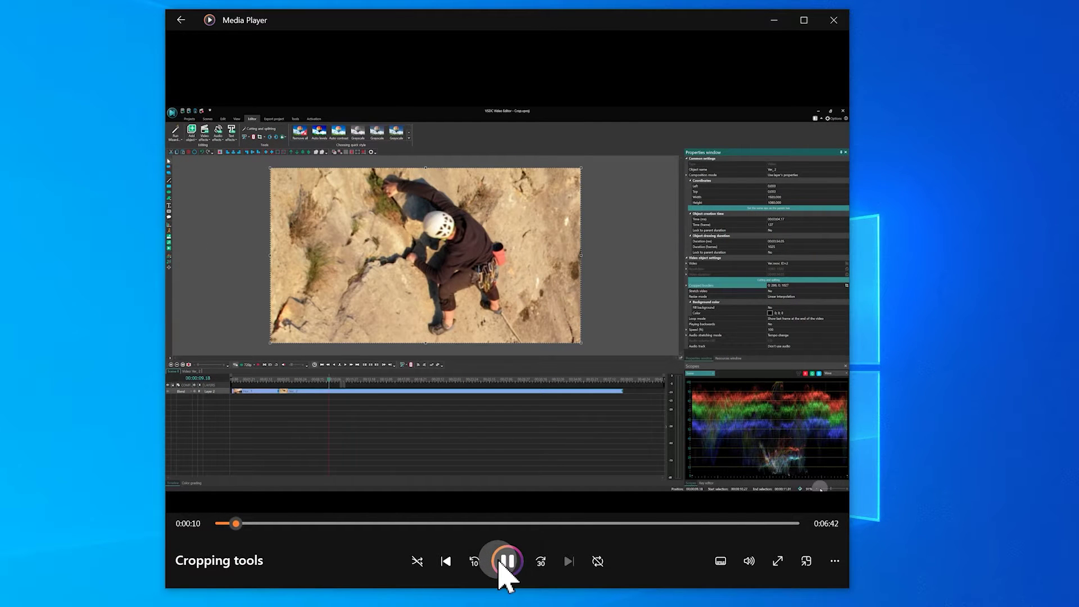
left_click(505, 561)
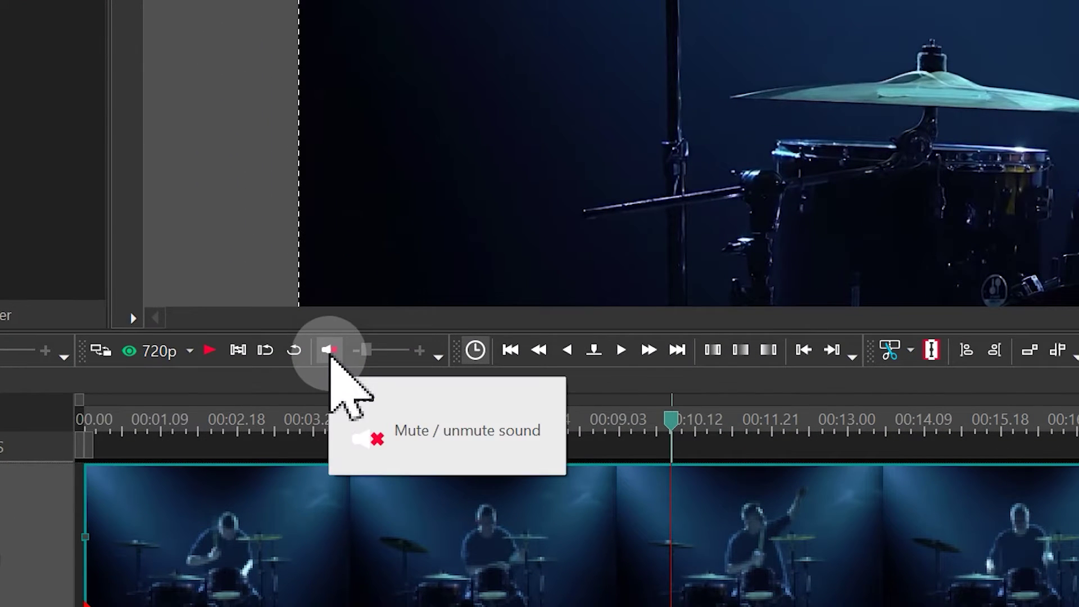
Unmute the preview sound and stop playback at 00:00:11.27.
left_click(330, 351)
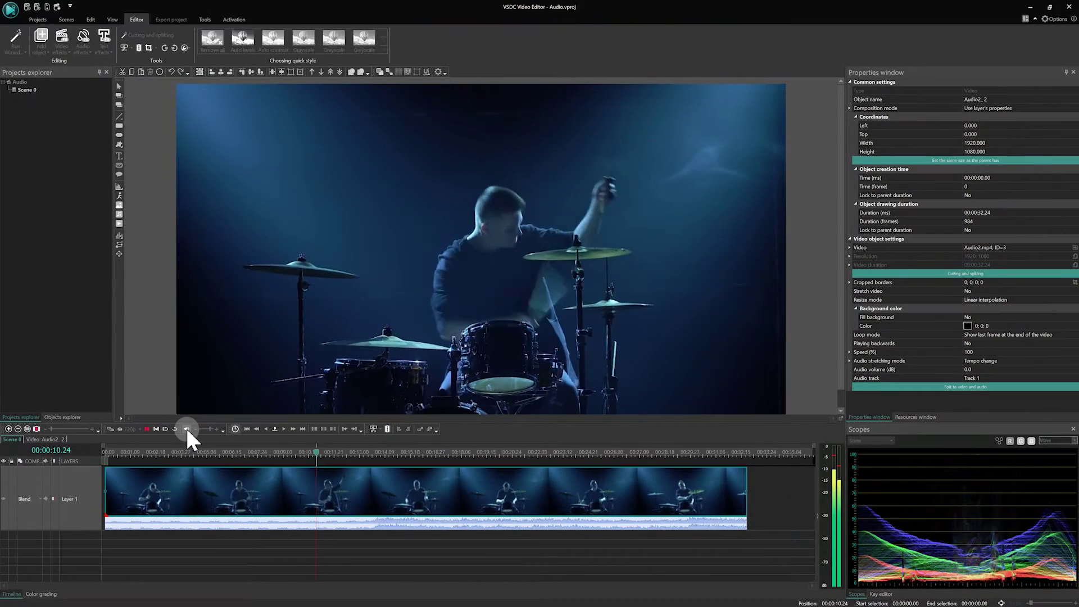
left_click(258, 426)
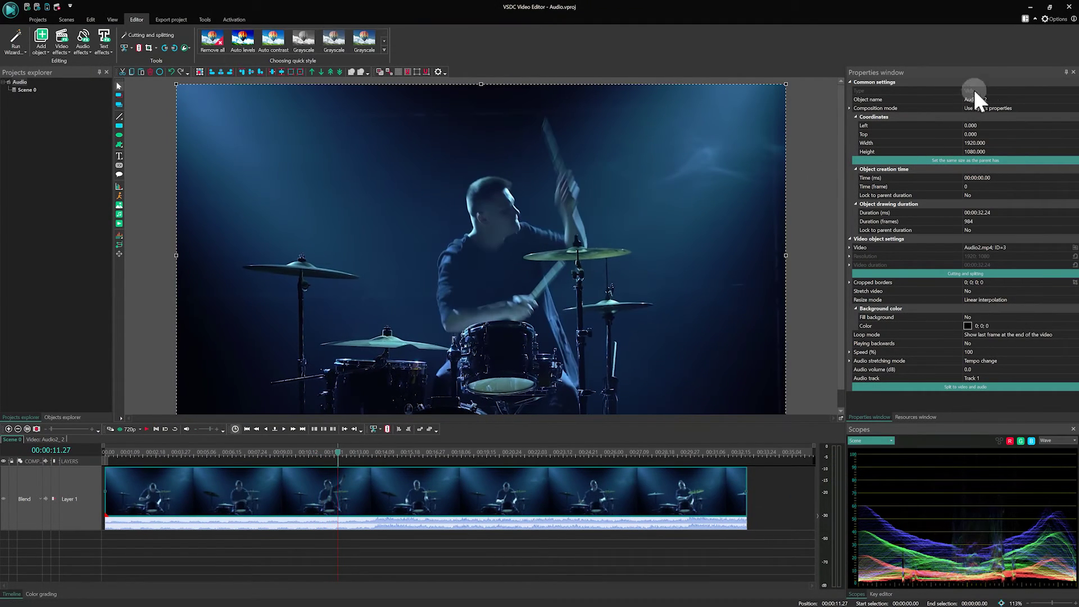
Filter the Keyboard shortcuts by 'mute' to find Ctrl+M for [Timeline] Mute.
left_click(1061, 22)
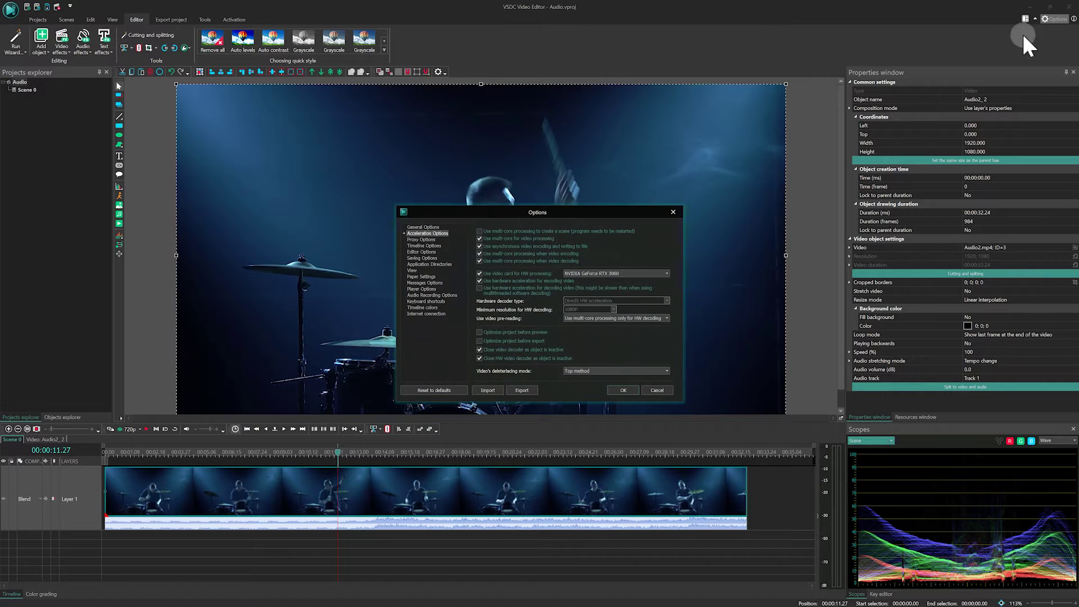
left_click(427, 302)
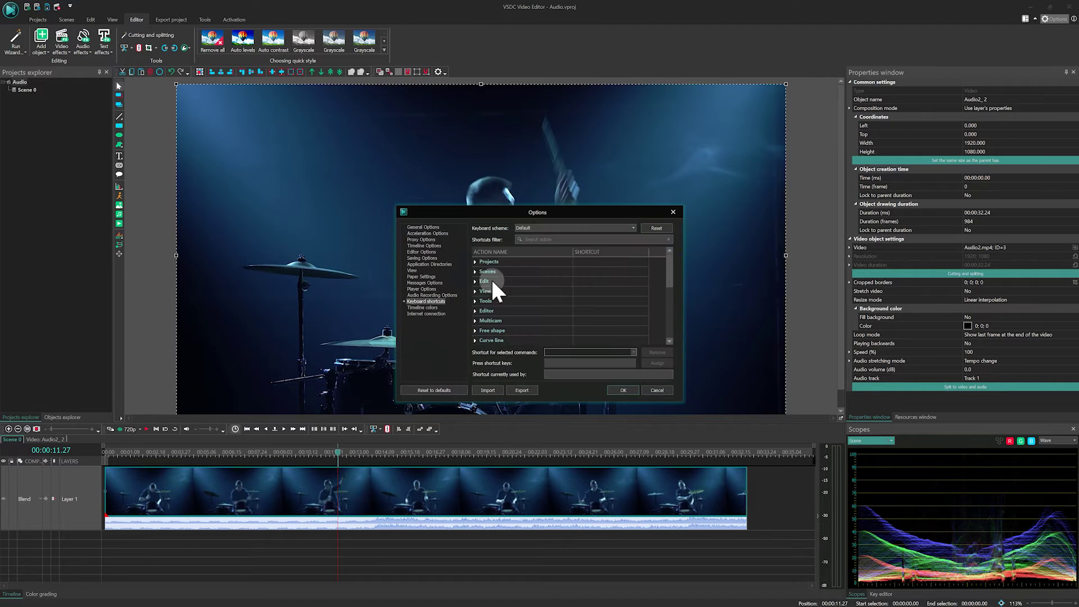
left_click(541, 240)
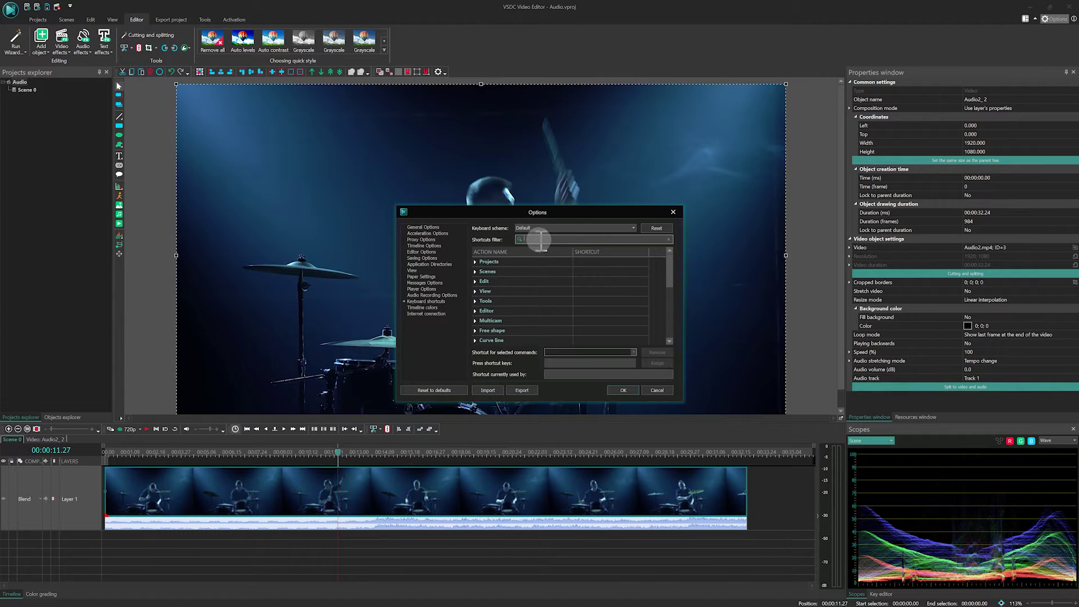
type("mute")
left_click(476, 262)
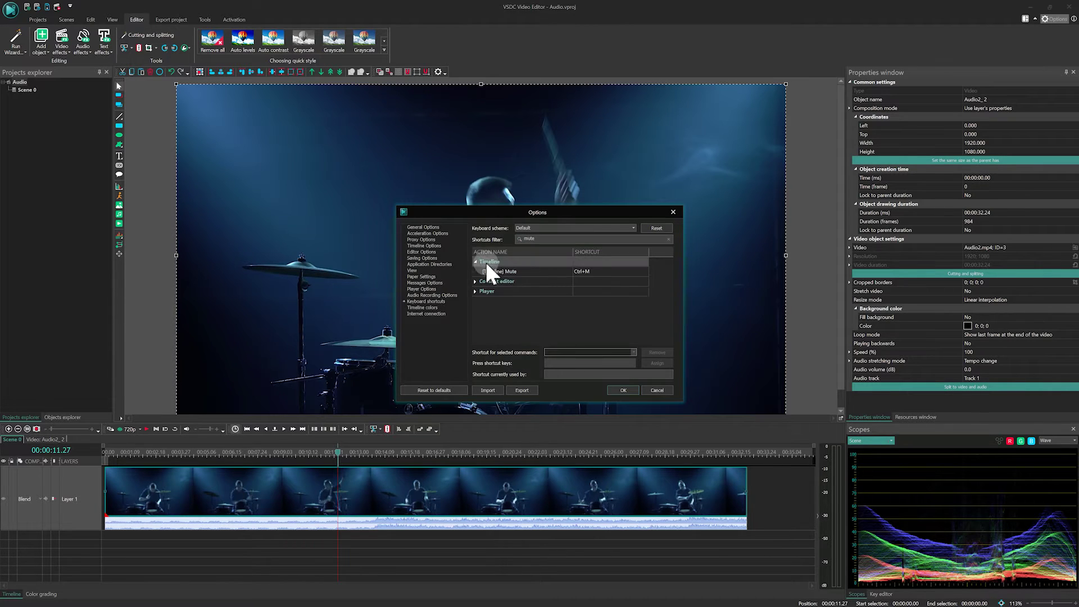
left_click(594, 272)
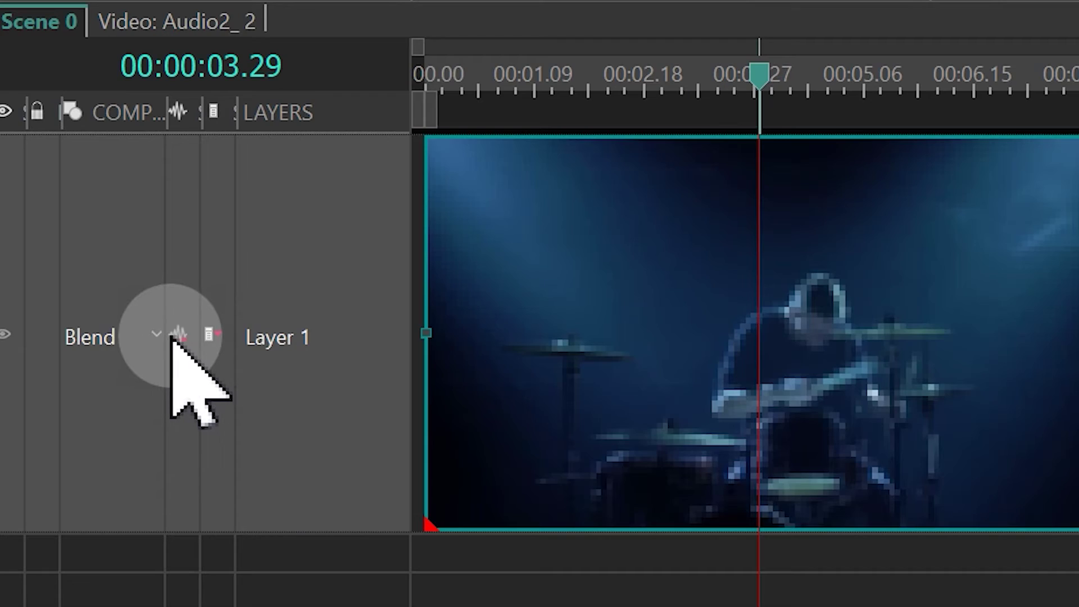
Show the clip's audio waveform and preview a short stretch from about 00:00:04.26.
left_click(46, 513)
left_click(807, 413)
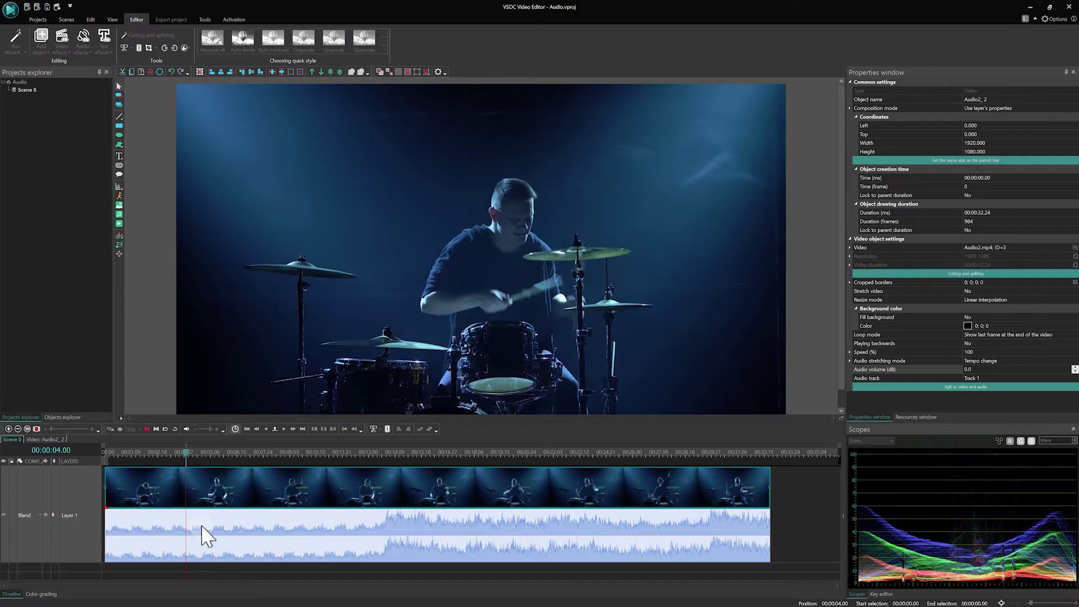
key("space")
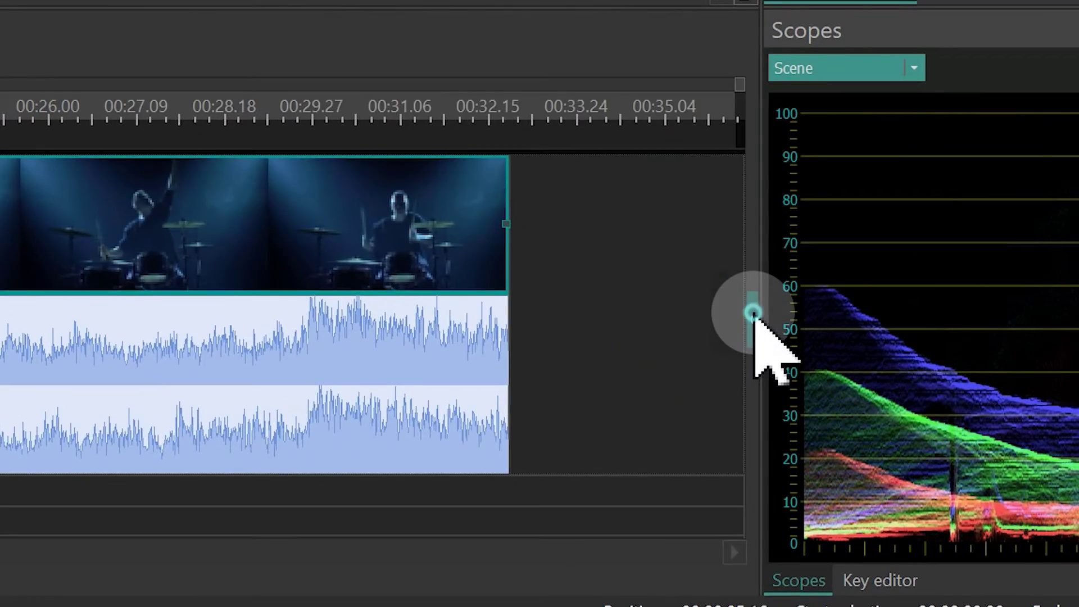
Open the dB level meter and play the clip briefly to check audio levels.
left_click(843, 516)
key("space")
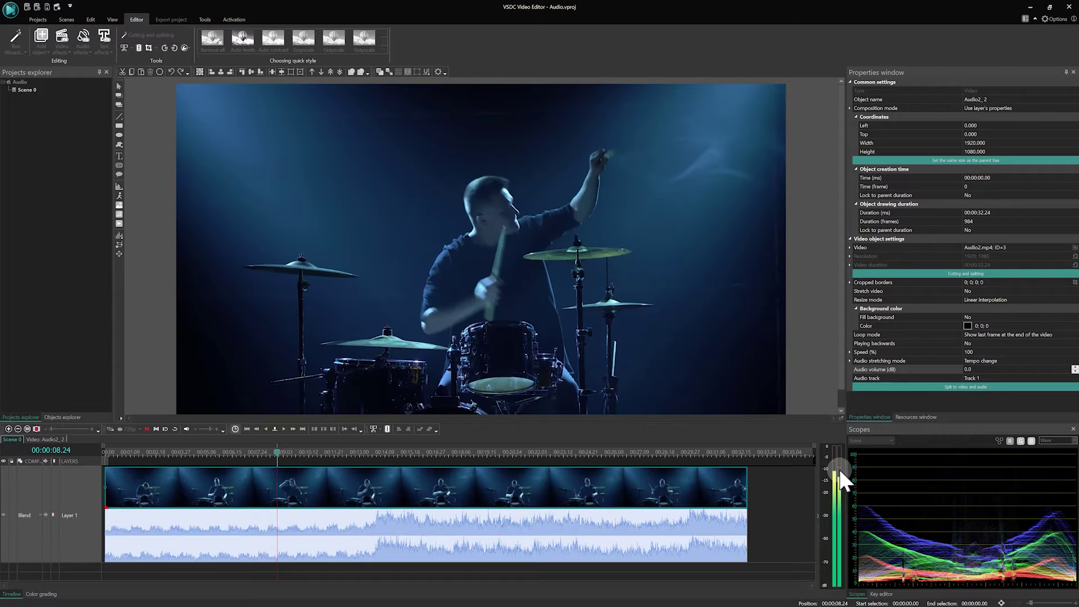
key("space")
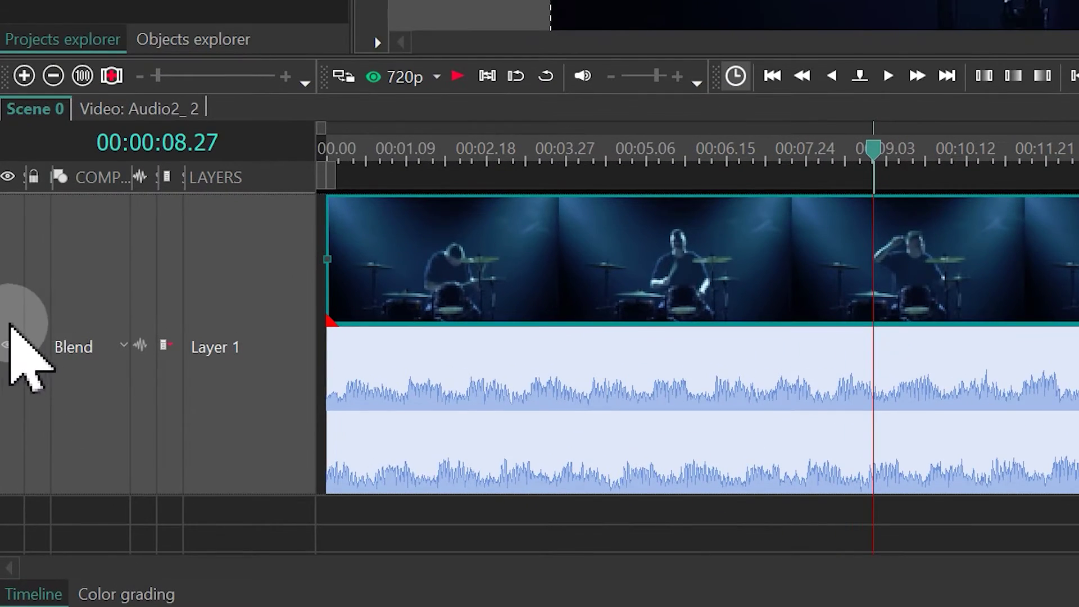
left_click(10, 346)
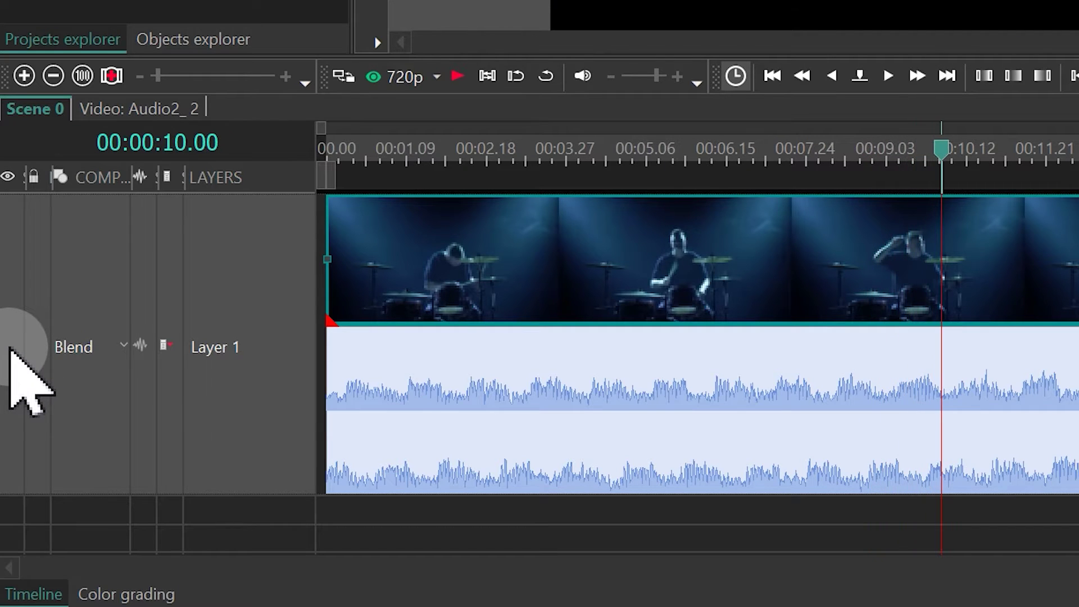
left_click(8, 345)
key("space")
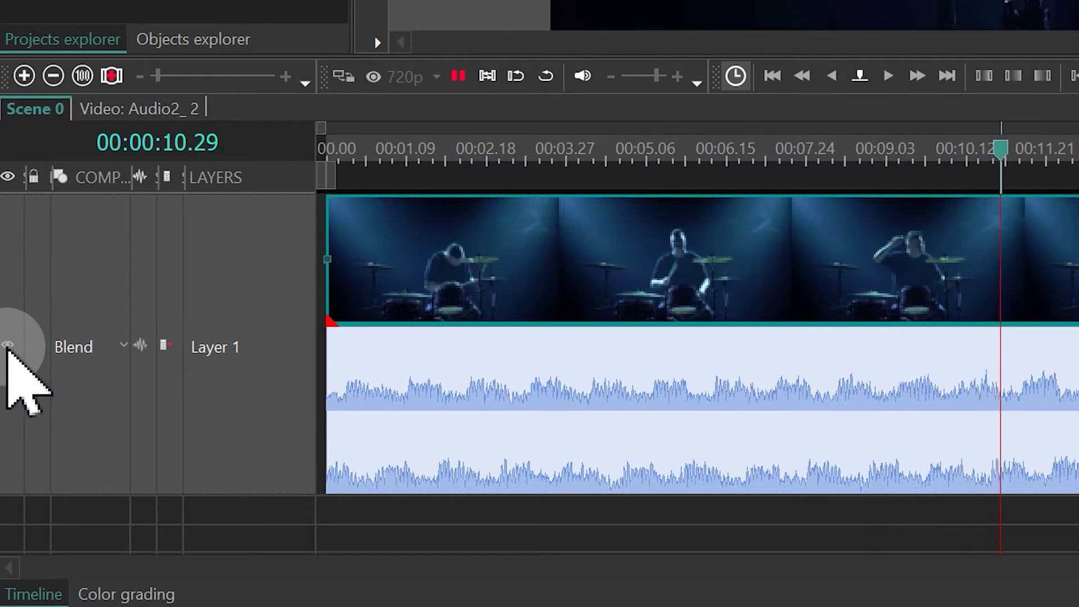
key("space")
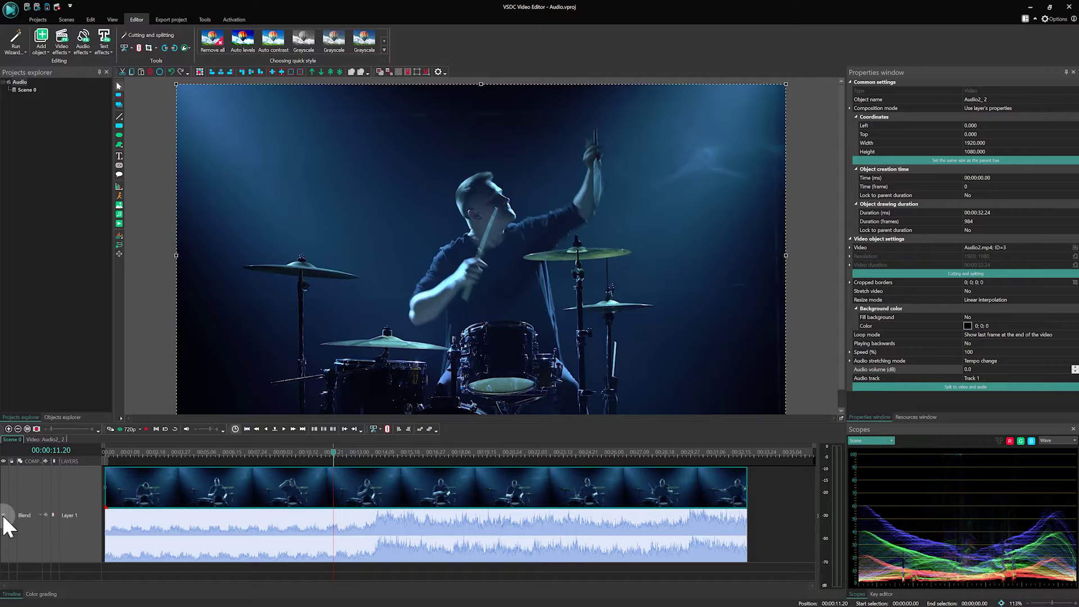
Set the drummer clip's audio volume to -70 dB and play to hear it quieter.
left_click(425, 504)
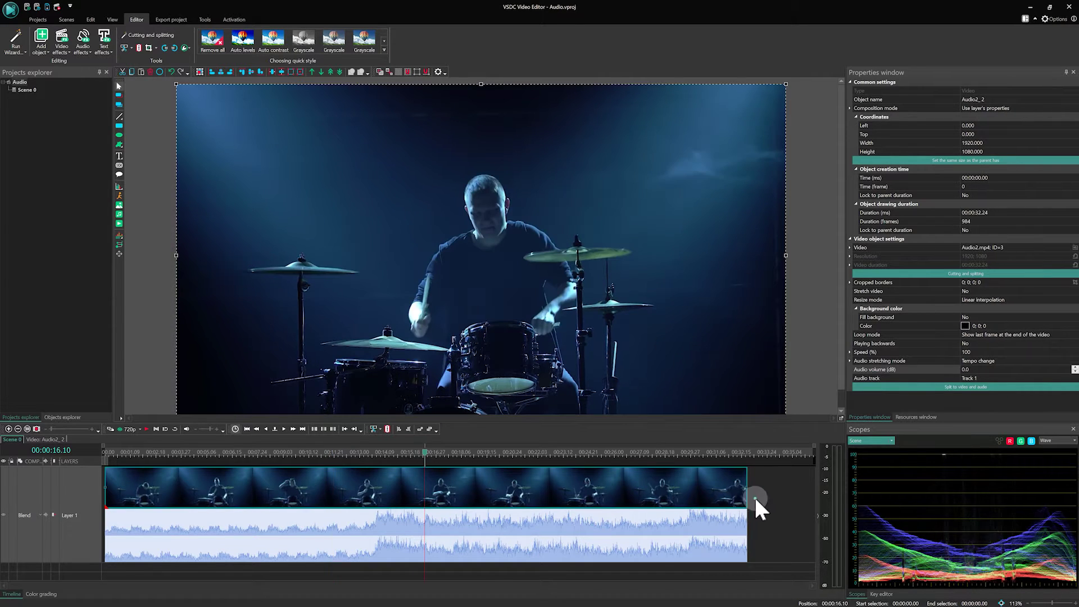
left_click(754, 503)
left_click(453, 516)
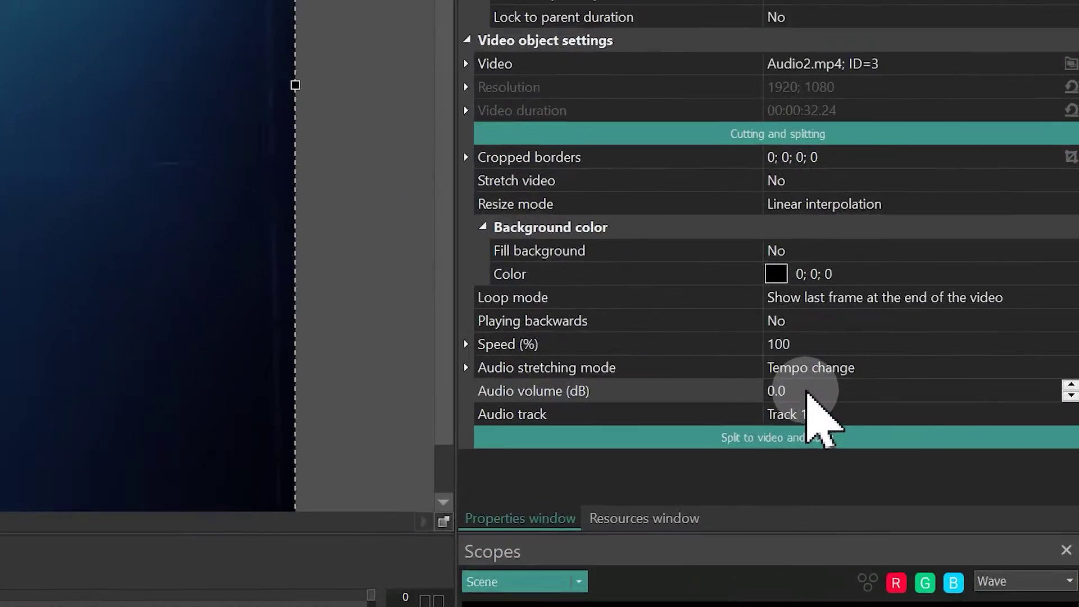
left_click(807, 392)
type("-70")
key("Return")
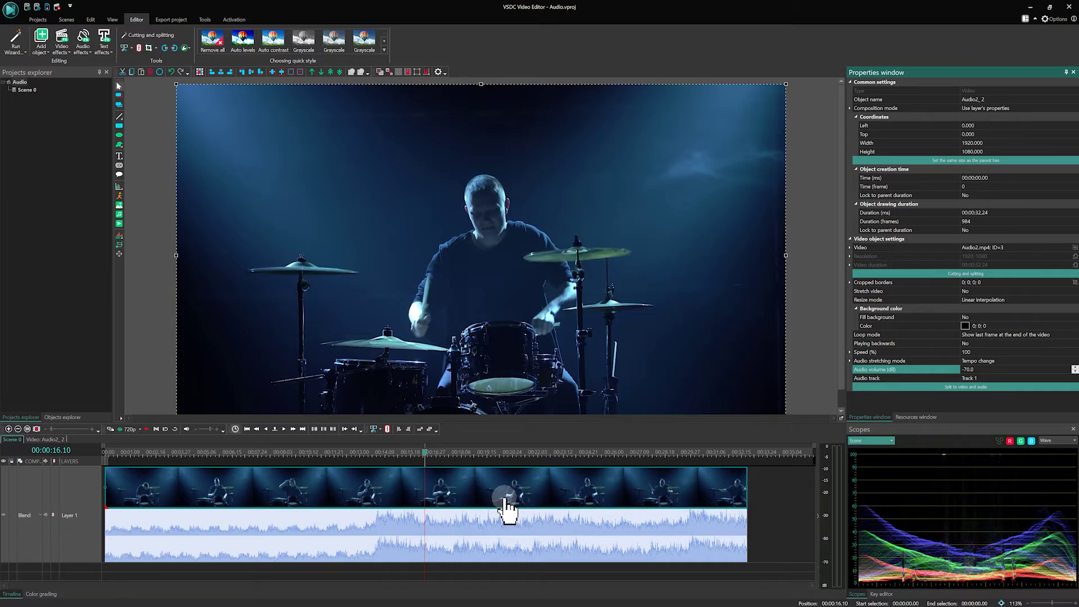
key("space")
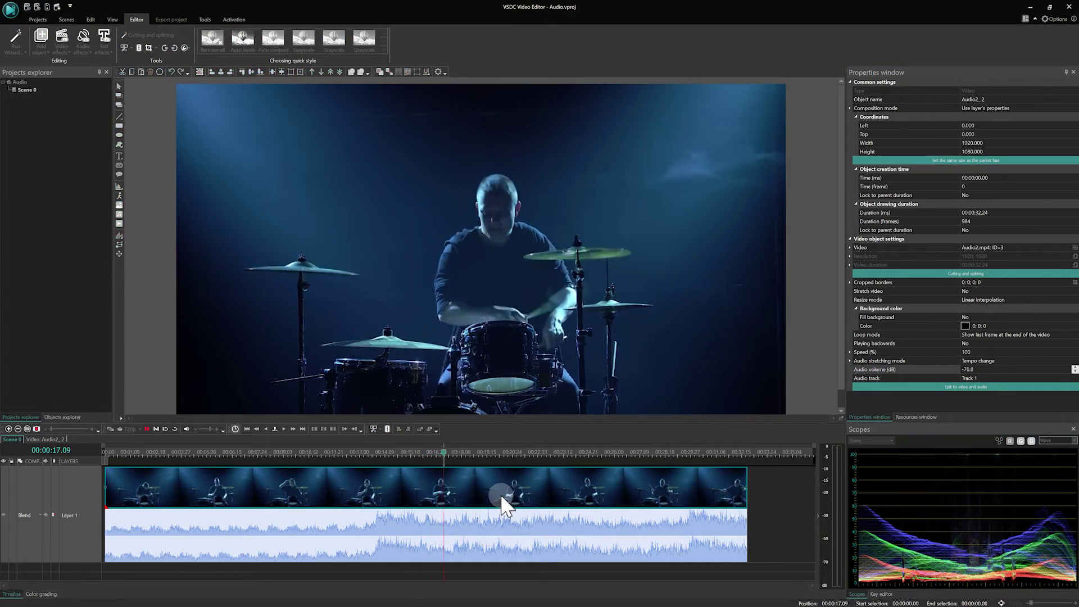
left_click(500, 494)
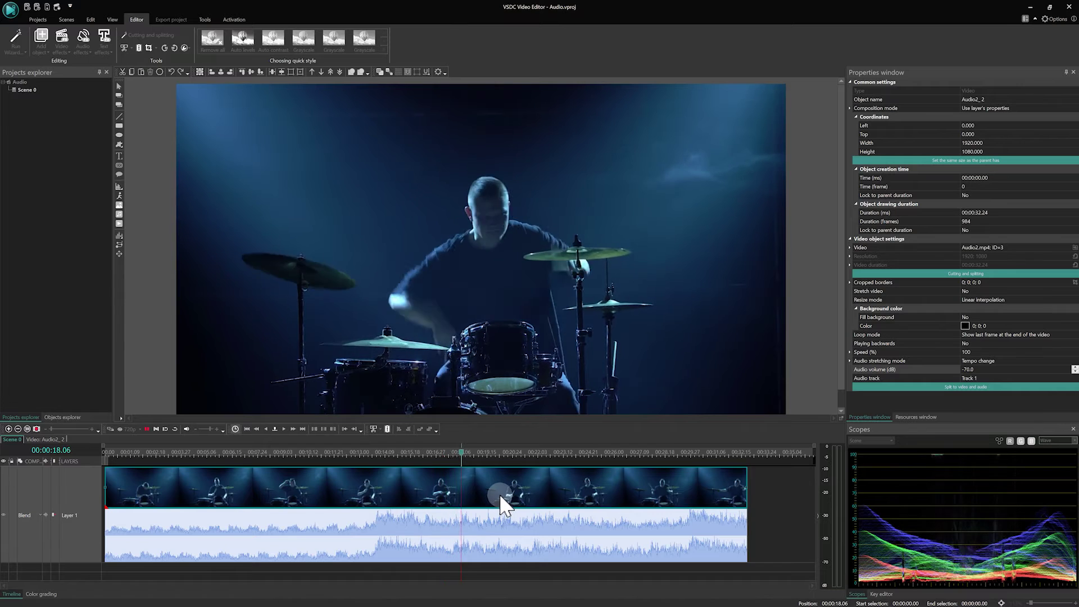
Restore the clip's audio volume to 0 dB and play to check the sound.
left_click(986, 371)
type("0")
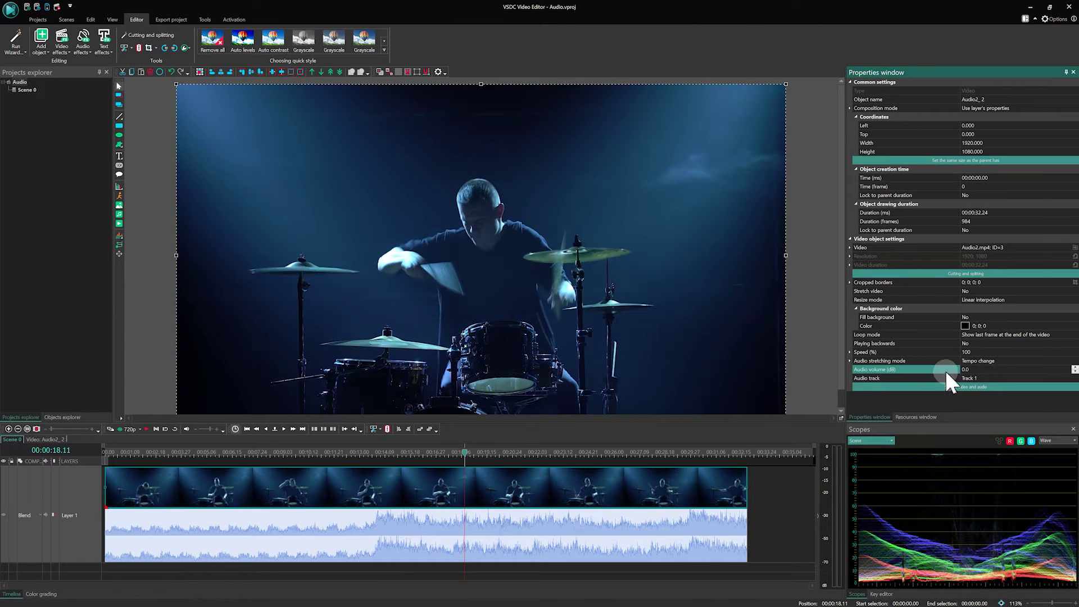
left_click(548, 491)
key("space")
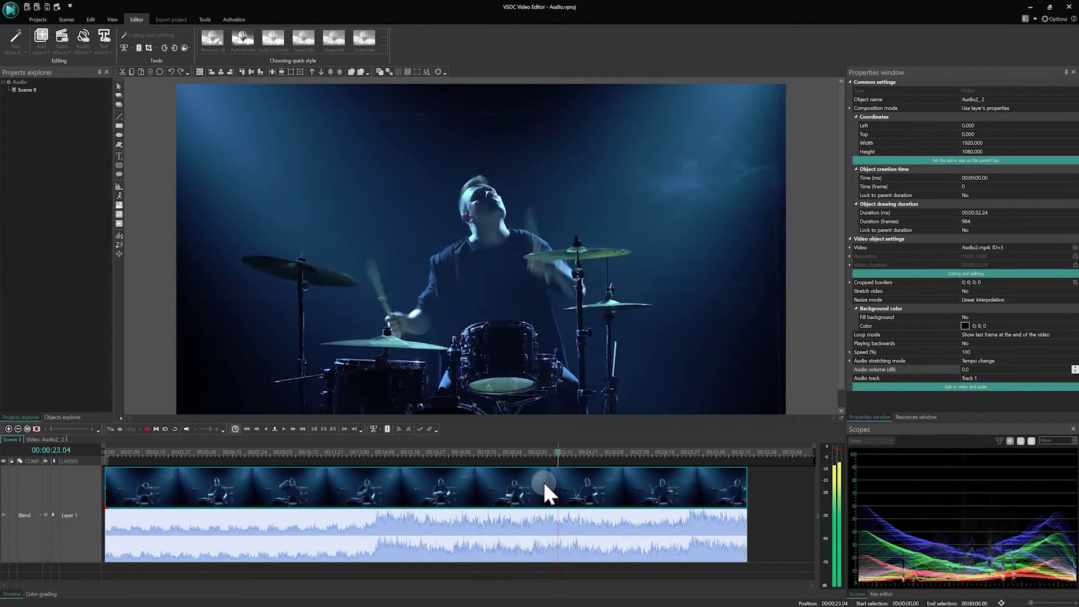
key("space")
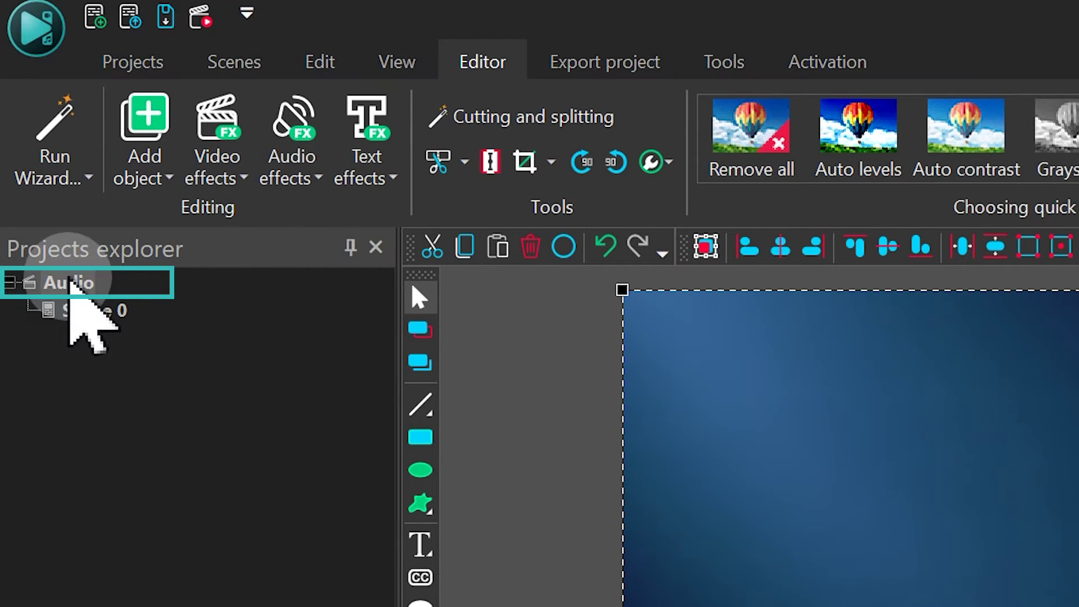
Set the Audio project's channels to Stereo, keeping 0.0 dB volume and 44100 Hz.
left_click(70, 283)
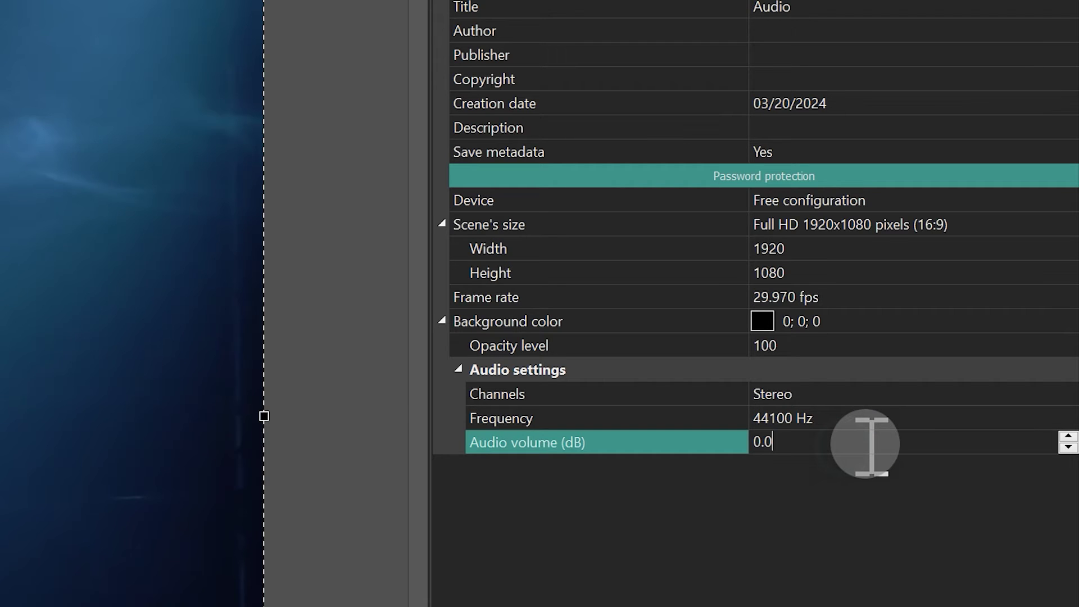
left_click_drag(855, 443, 725, 443)
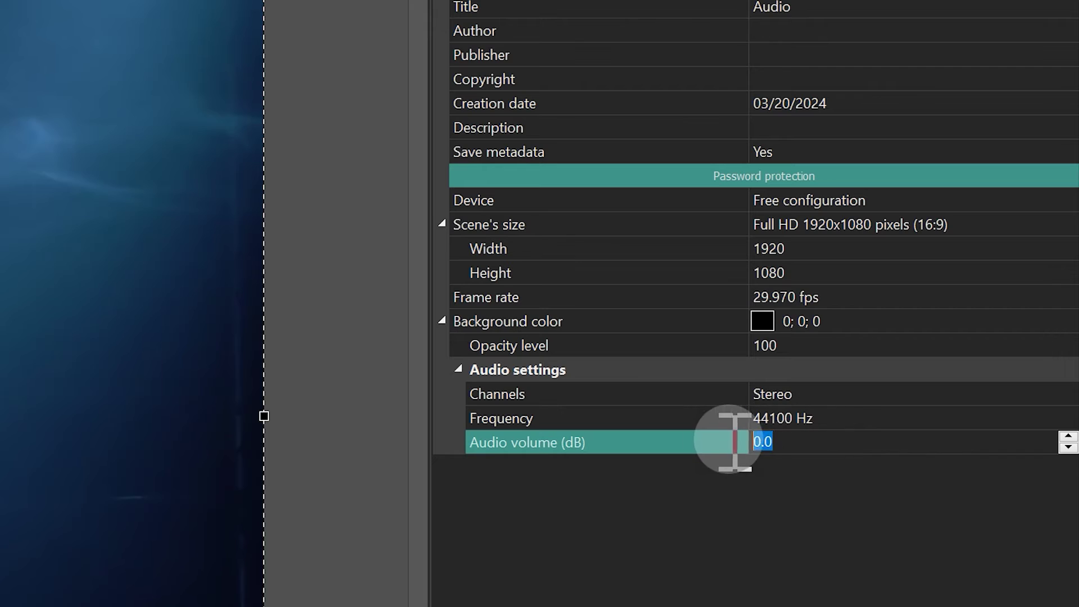
left_click(852, 394)
left_click(1068, 393)
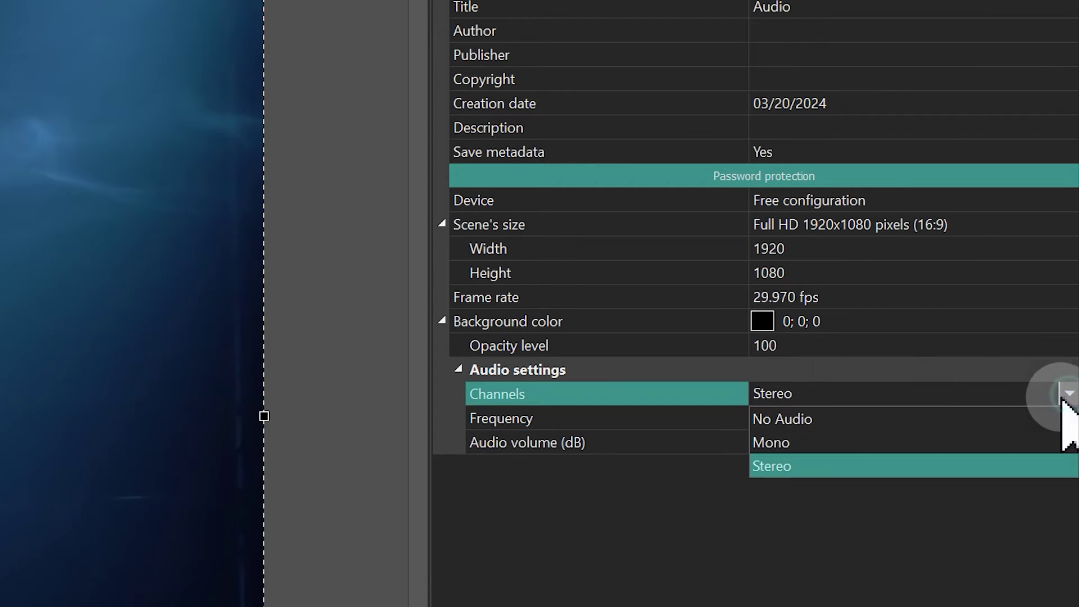
left_click(815, 470)
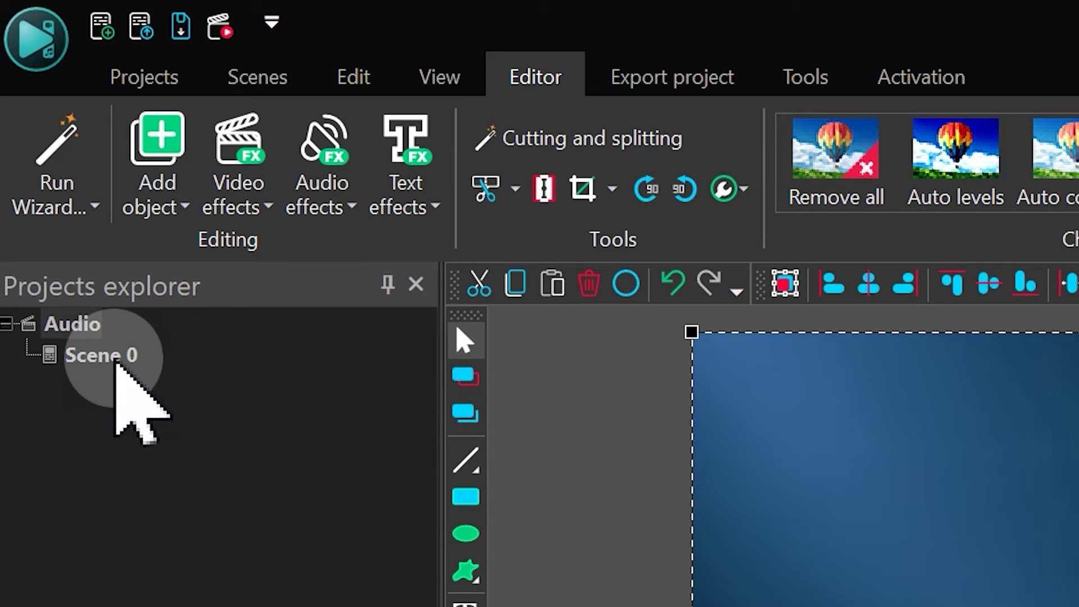
Select Scene 0 and set its audio volume to 0.0 dB.
left_click(117, 359)
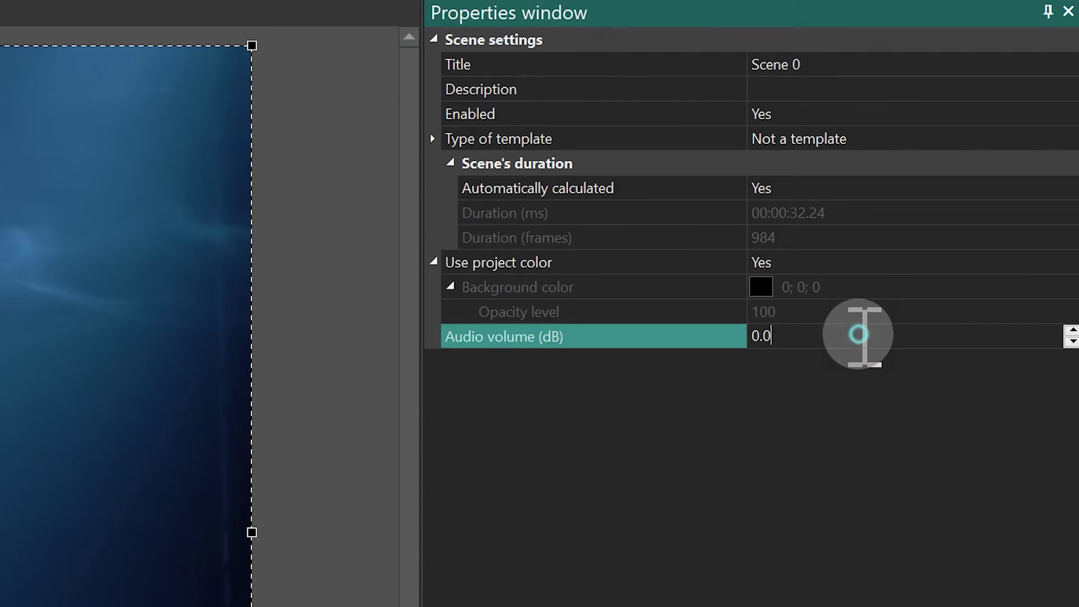
left_click_drag(858, 335, 730, 332)
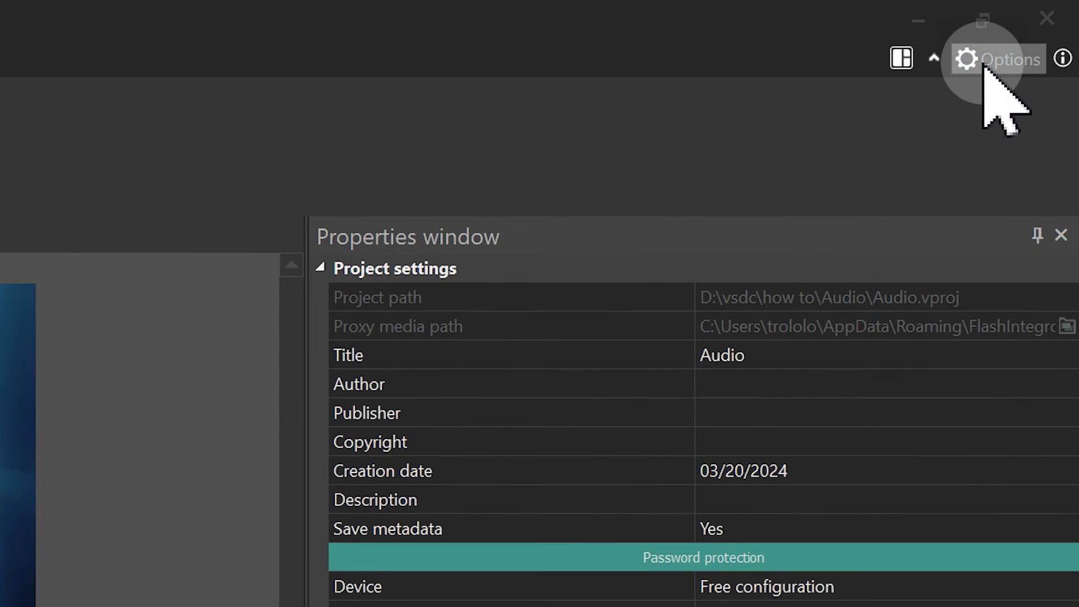
Open Player Options and list the available audio output devices.
left_click(984, 66)
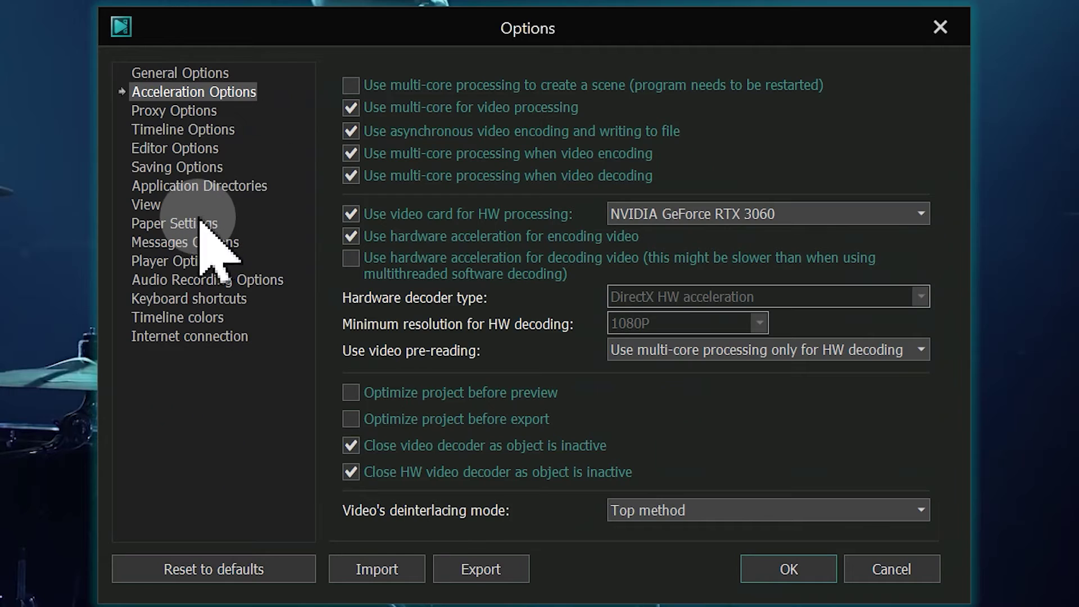
left_click(179, 262)
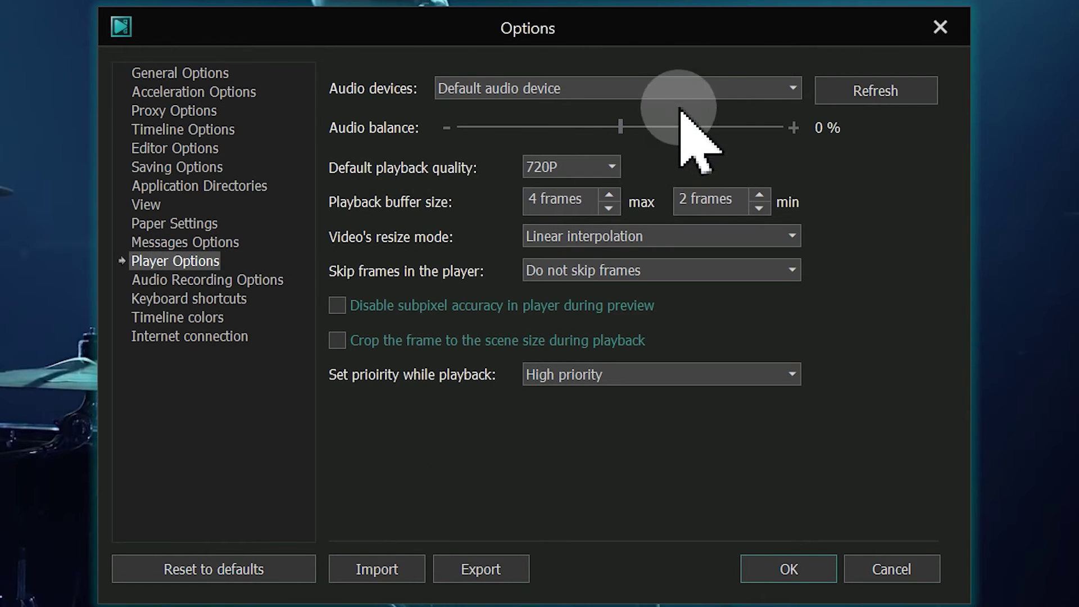
left_click(792, 87)
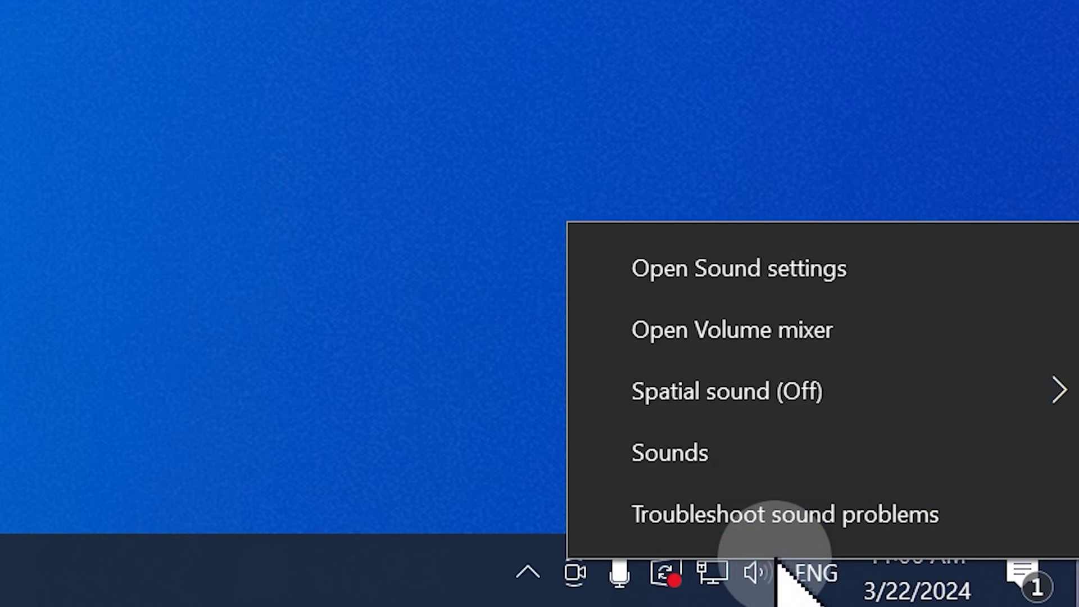
In Windows Sound settings, choose Def (USB Audio Device) output and raise master volume from 14 to 66.
left_click(790, 265)
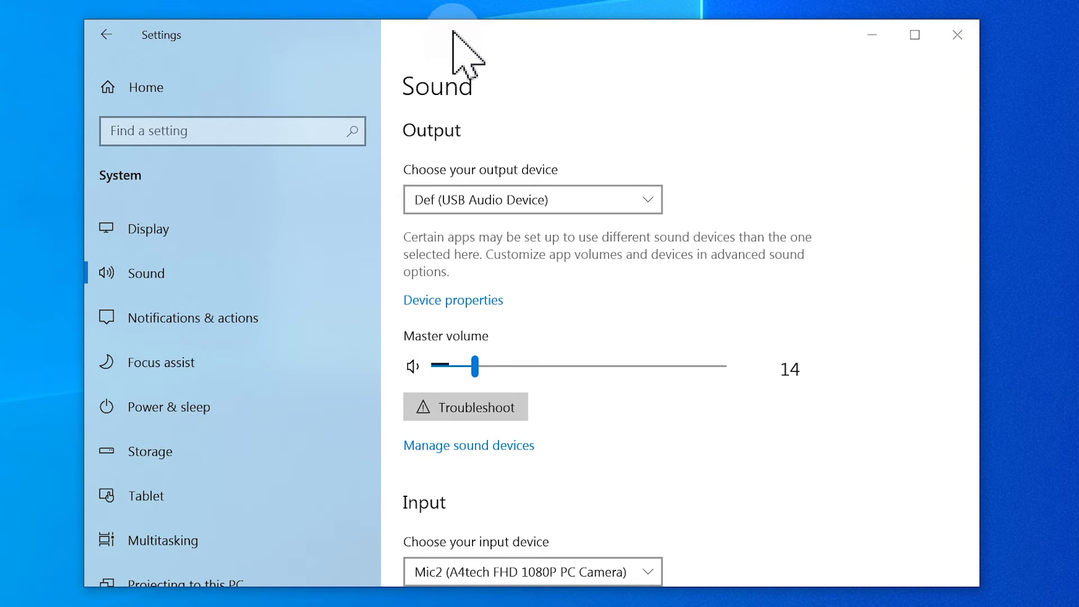
left_click(531, 200)
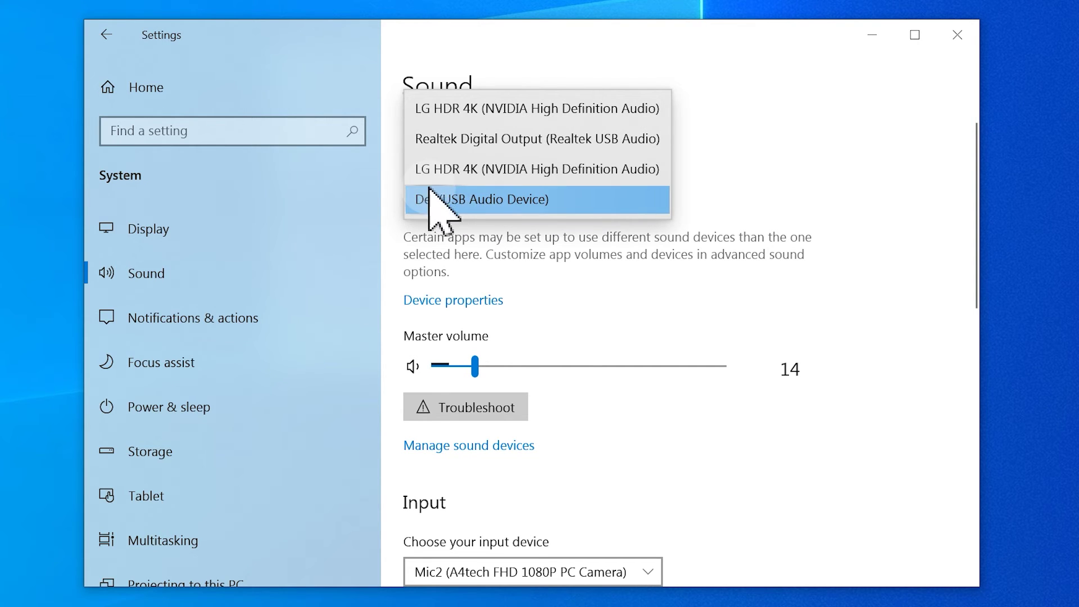
left_click(525, 201)
left_click_drag(477, 368, 628, 363)
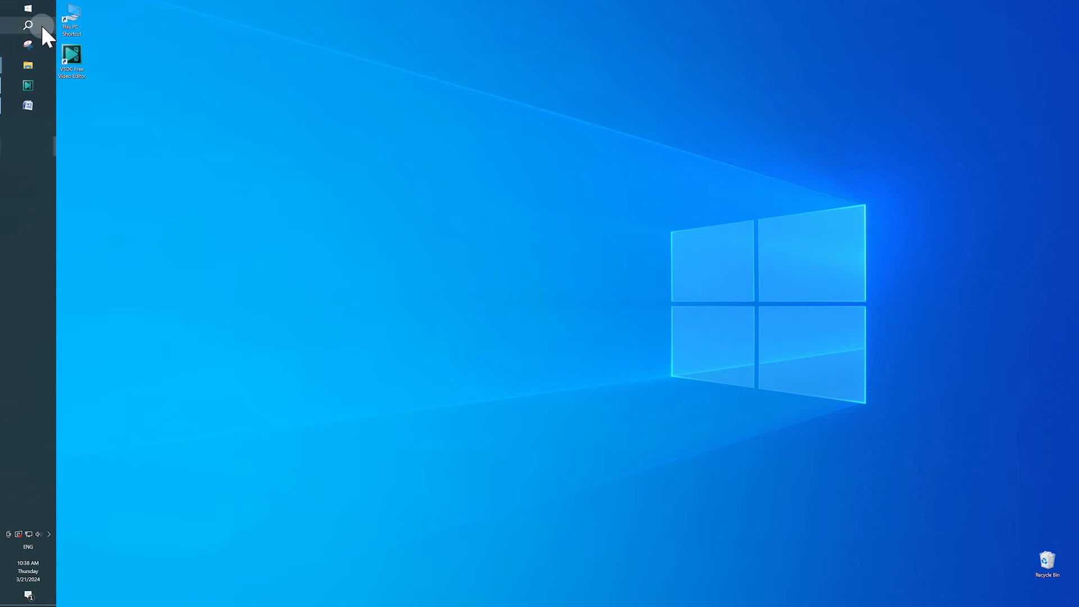
Open Device Manager from Windows search and expand Audio inputs and outputs.
left_click(42, 27)
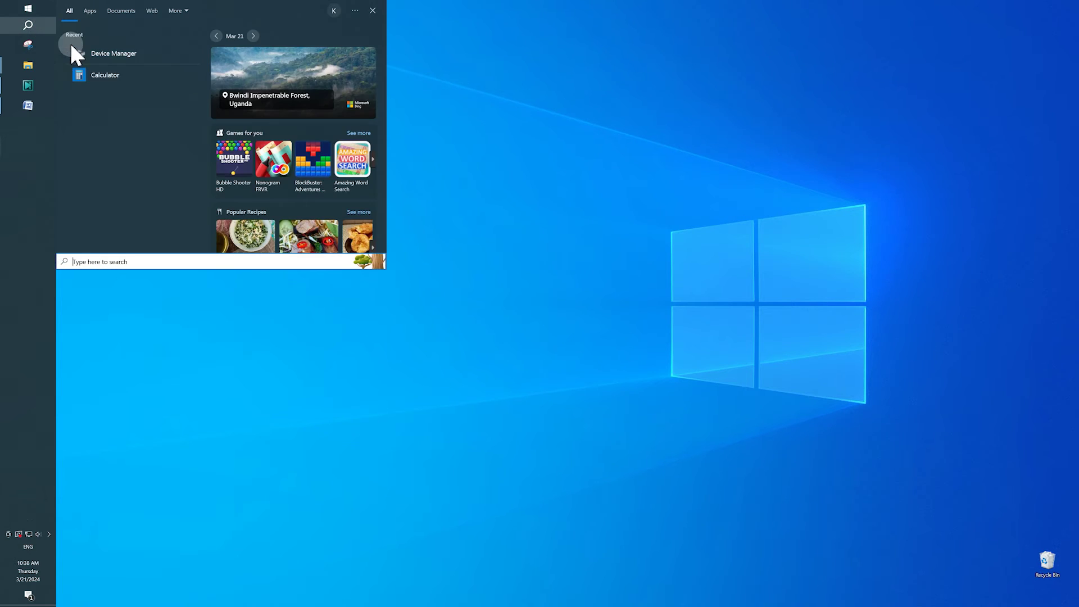
type("Device Manager")
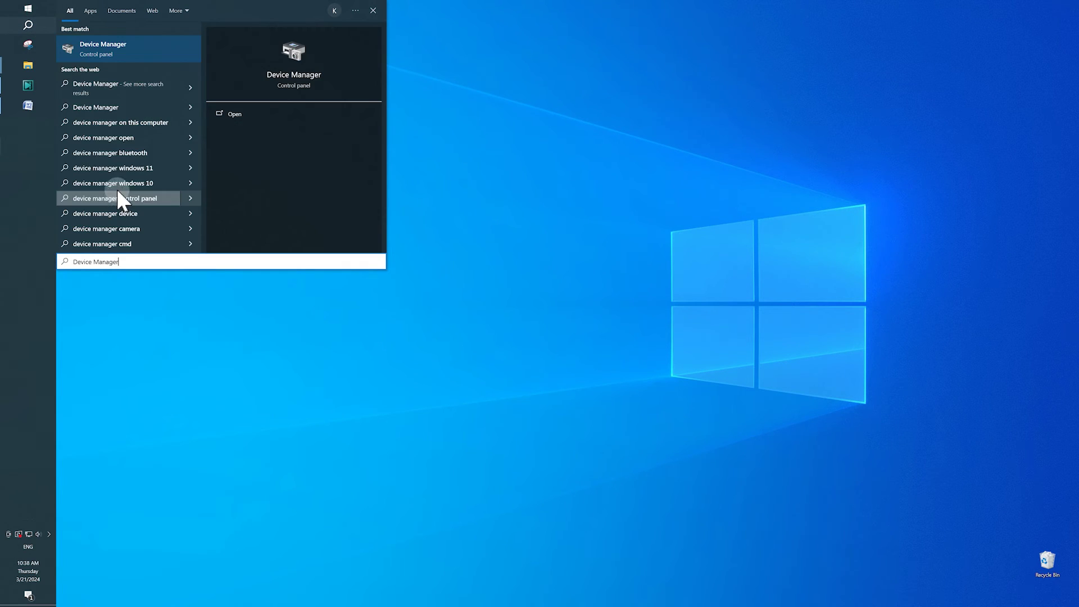
left_click(123, 59)
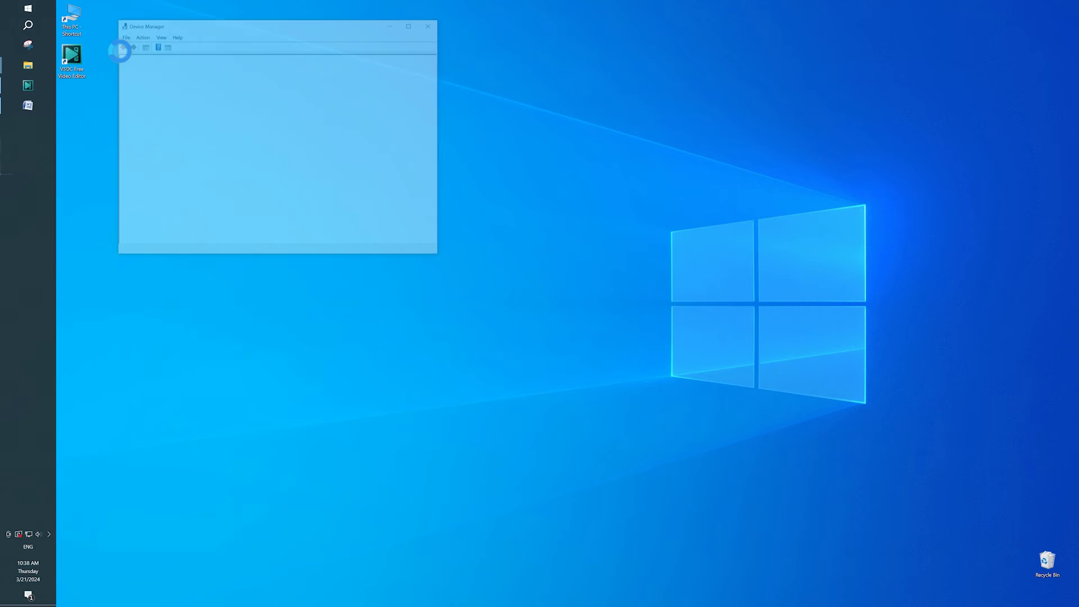
left_click(129, 66)
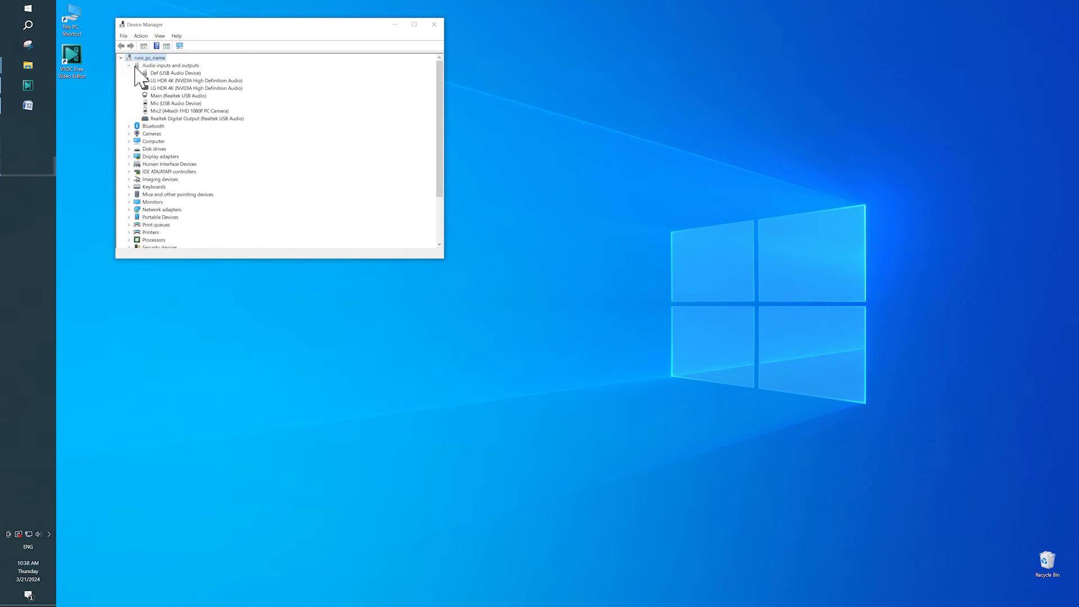
Run an automatic driver search for Def (USB Audio Device).
left_click(169, 73)
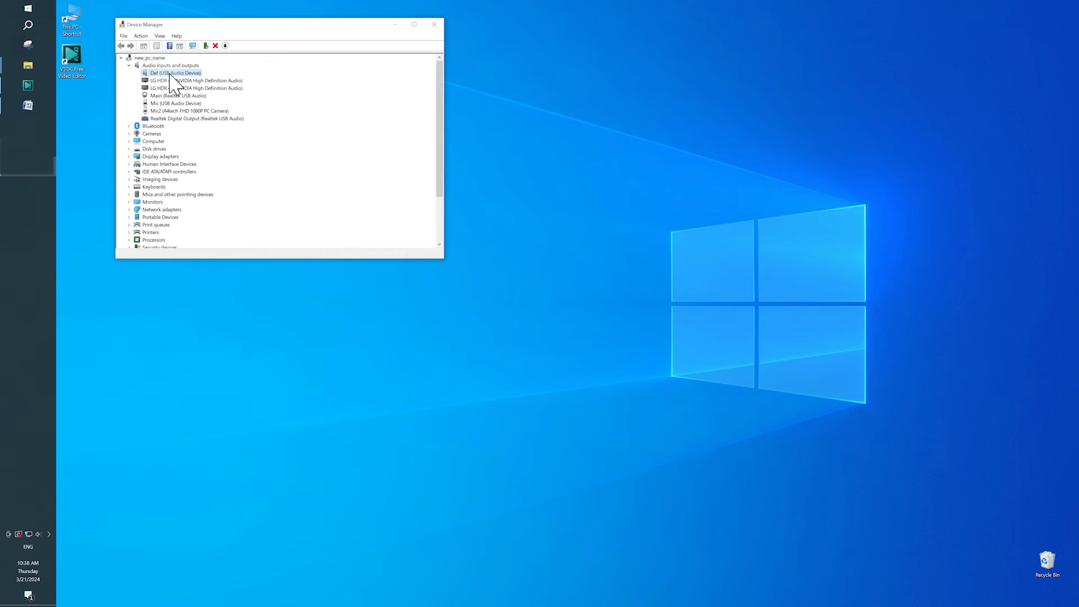
right_click(170, 73)
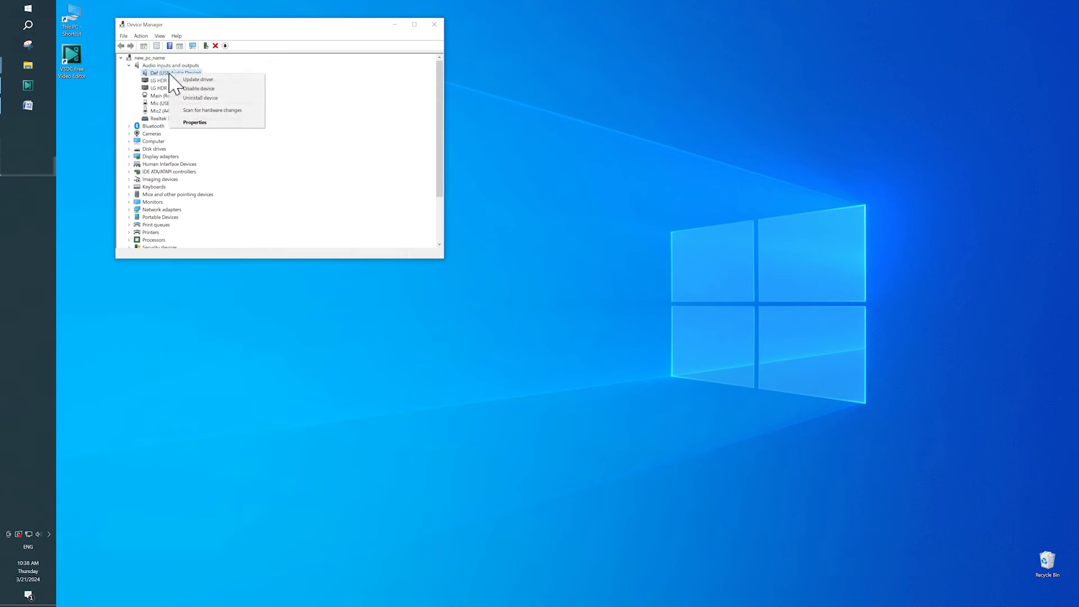
left_click(222, 80)
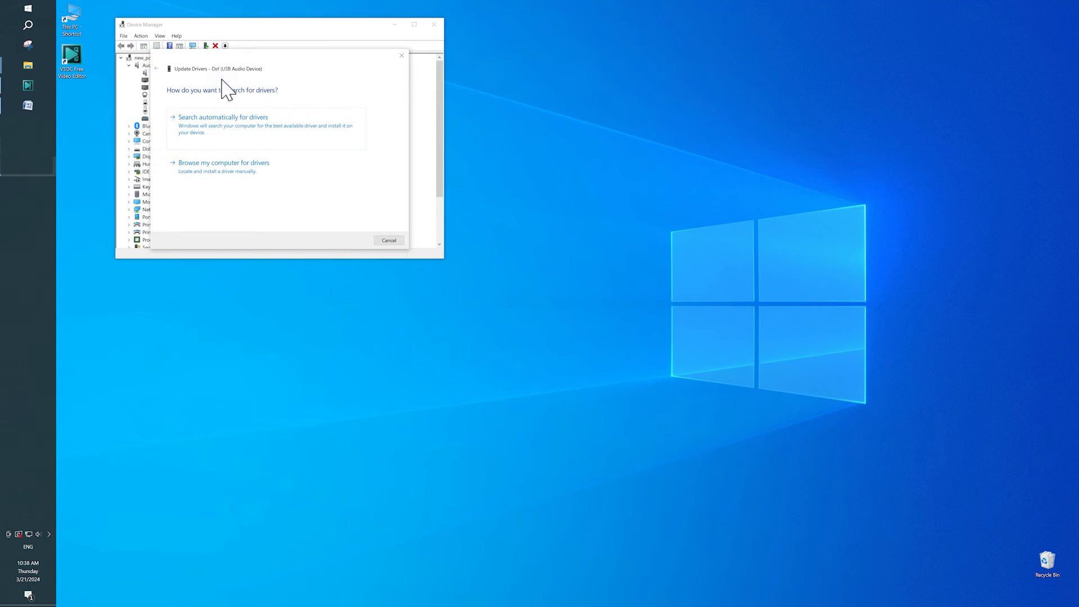
left_click(249, 120)
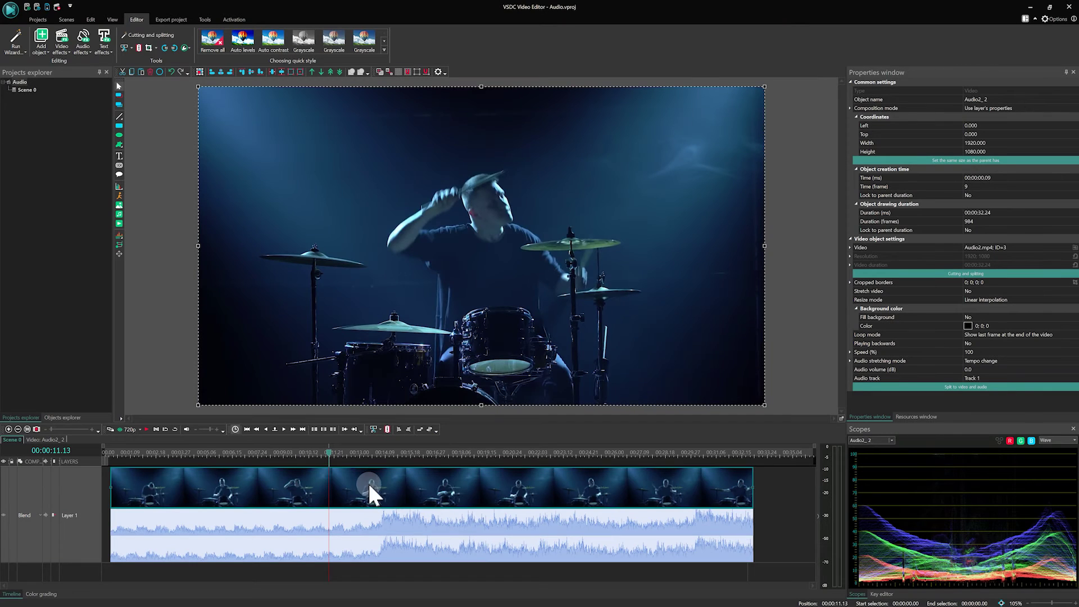
left_click(52, 95)
left_click(10, 10)
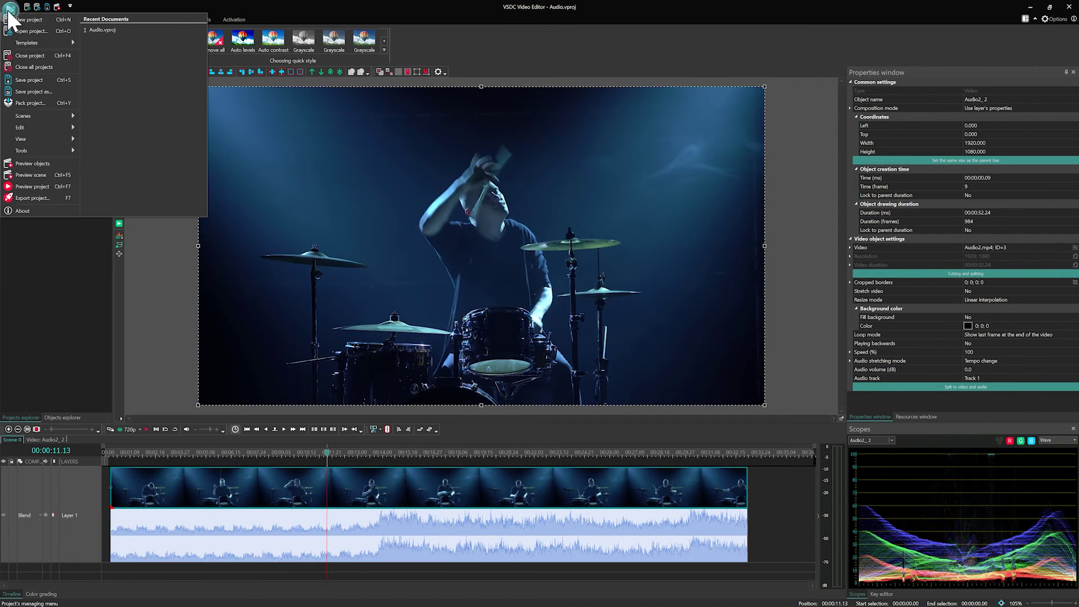
left_click(36, 80)
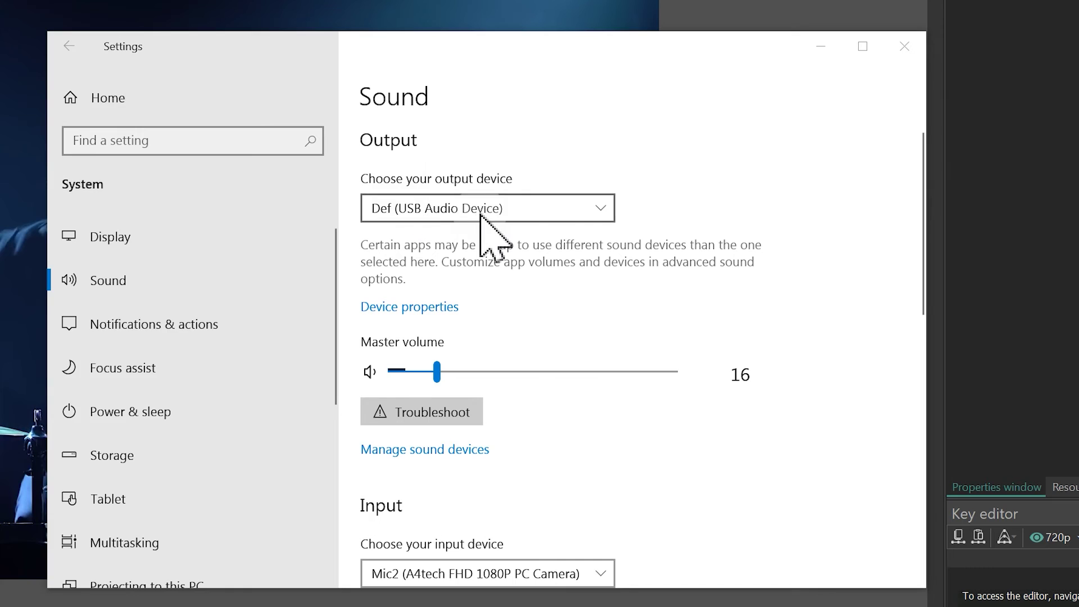
Set both the Windows output and VSDC's player audio device to Realtek Digital Output.
left_click(482, 209)
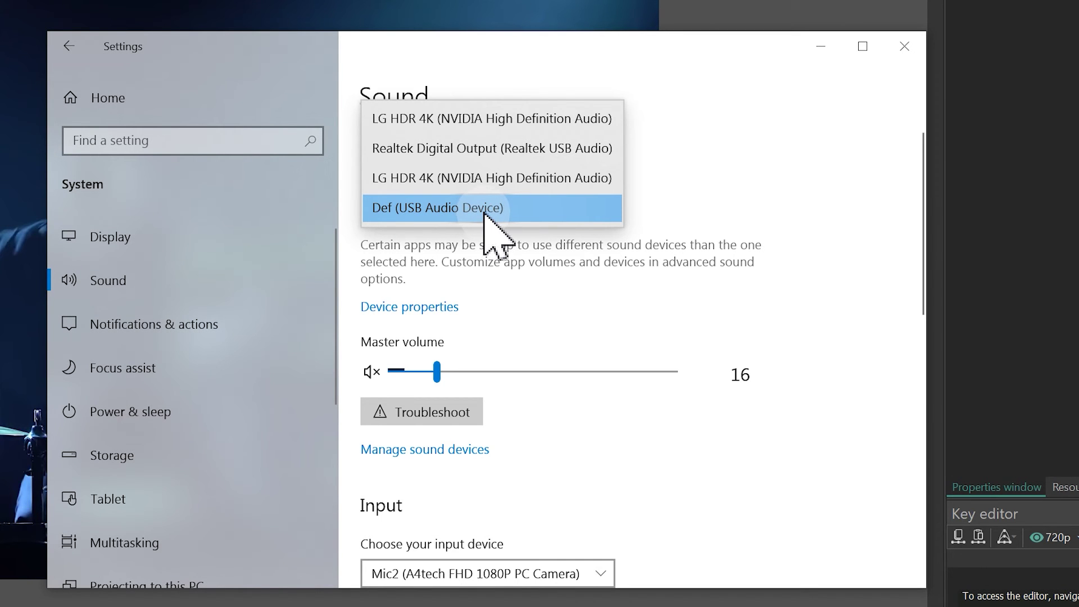
left_click(493, 150)
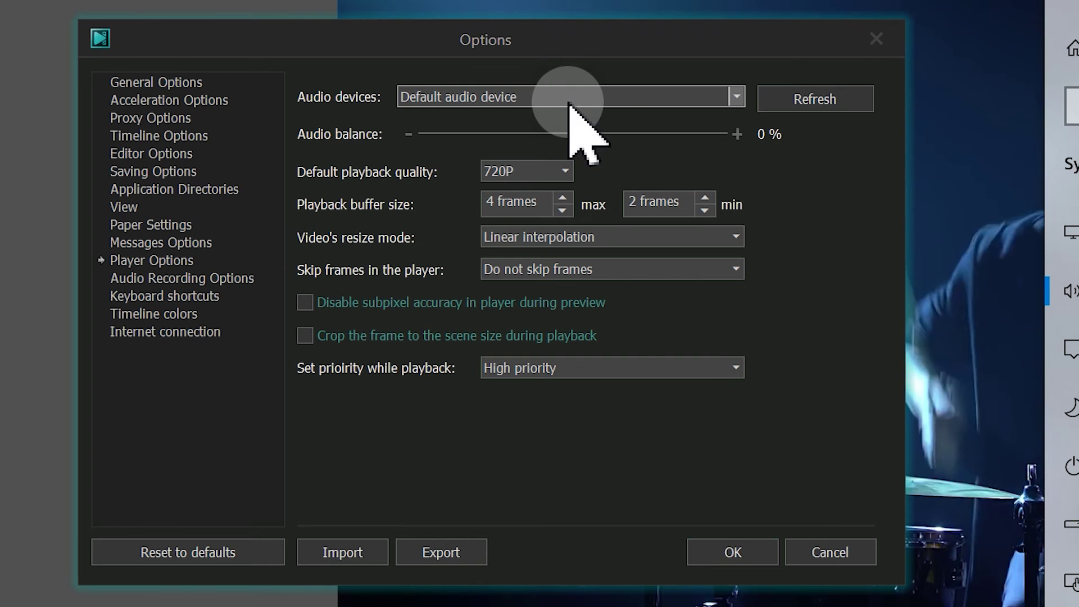
left_click(568, 98)
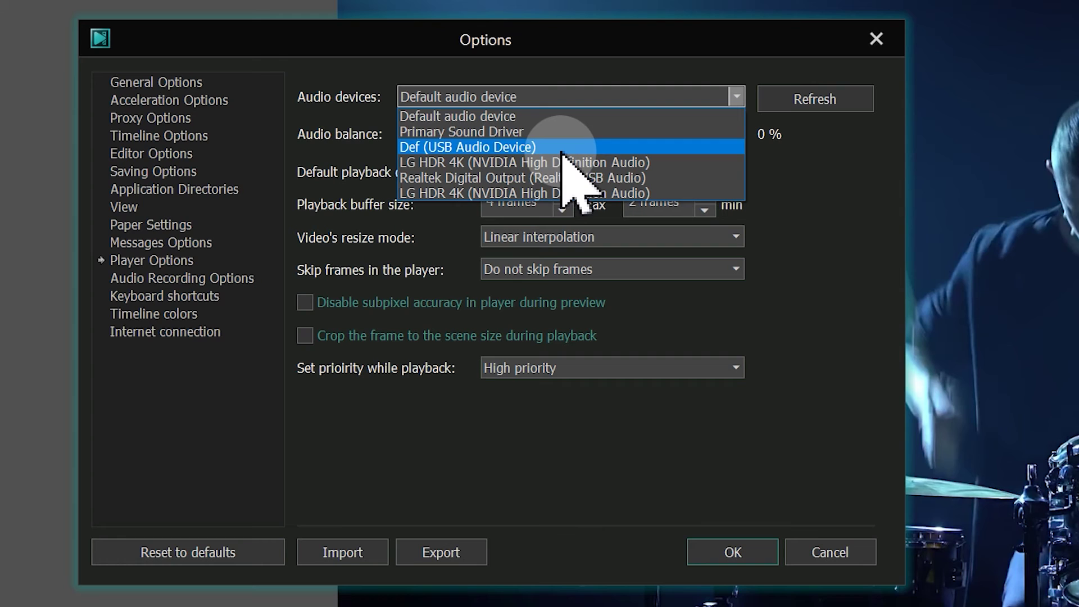
left_click(567, 178)
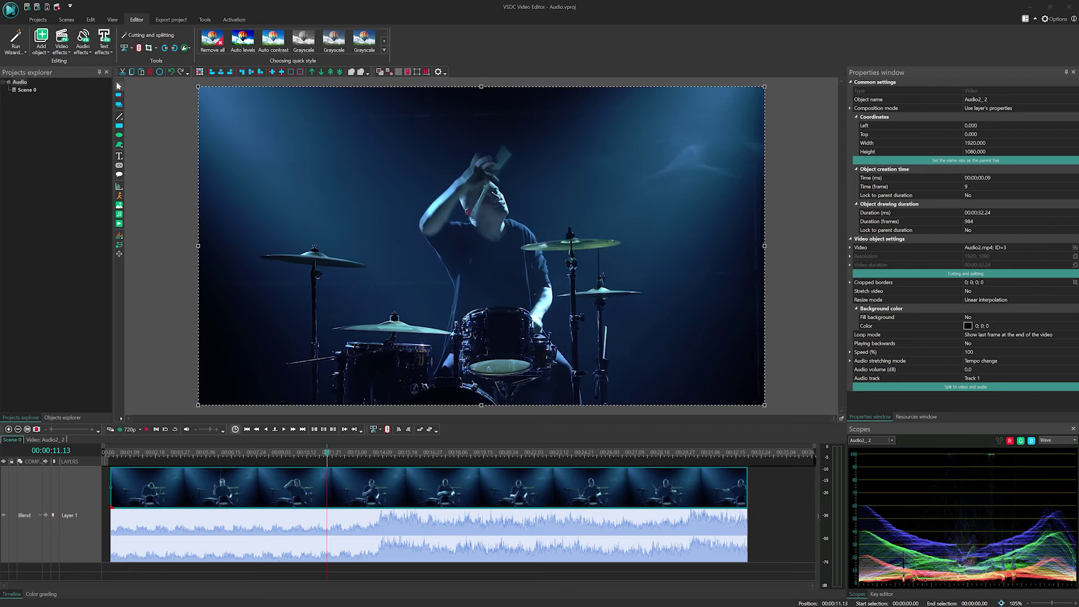
Play the drummer project preview from the timeline toolbar.
left_click(354, 457)
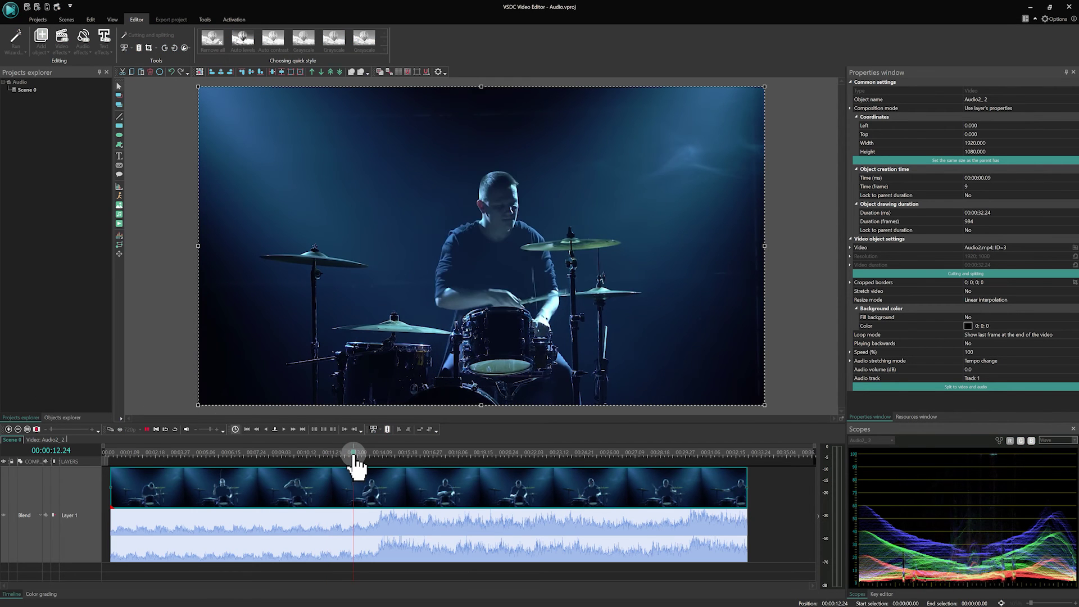